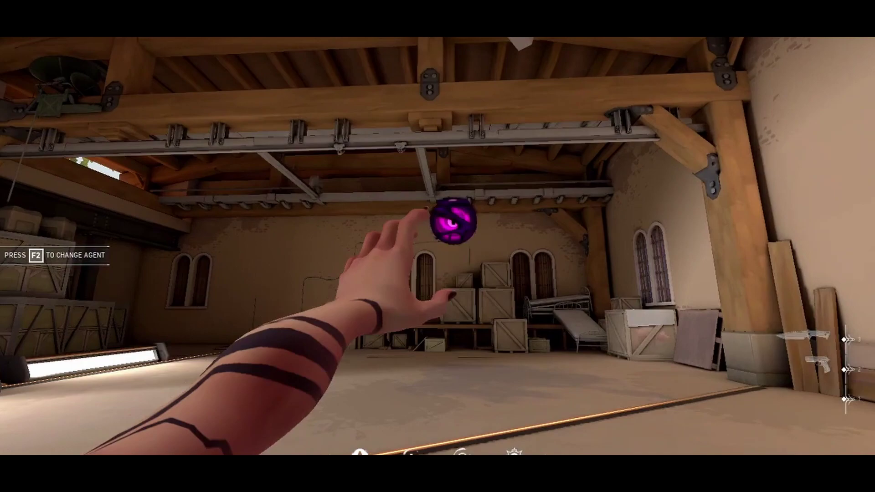
left_click(438, 247)
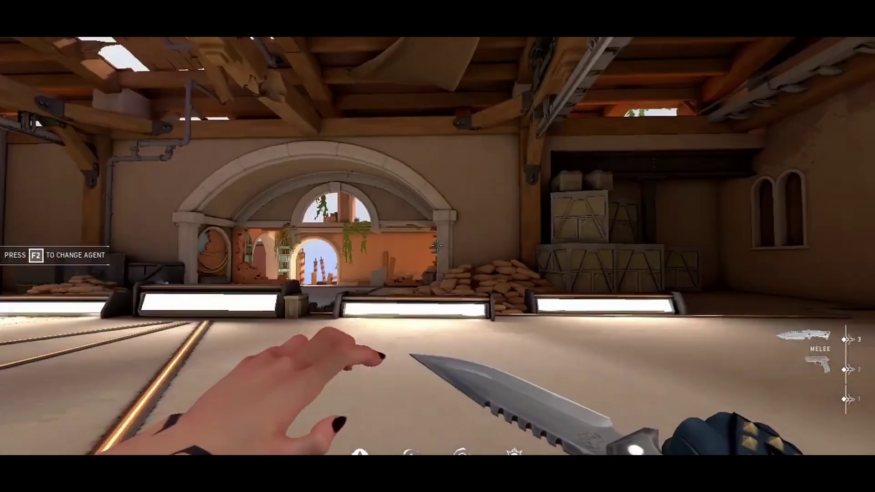
key("c")
left_click(437, 246)
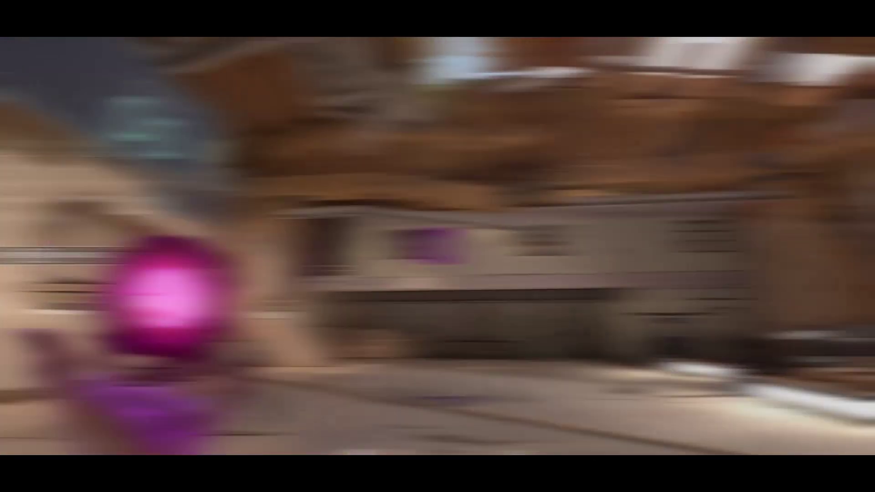
key("2")
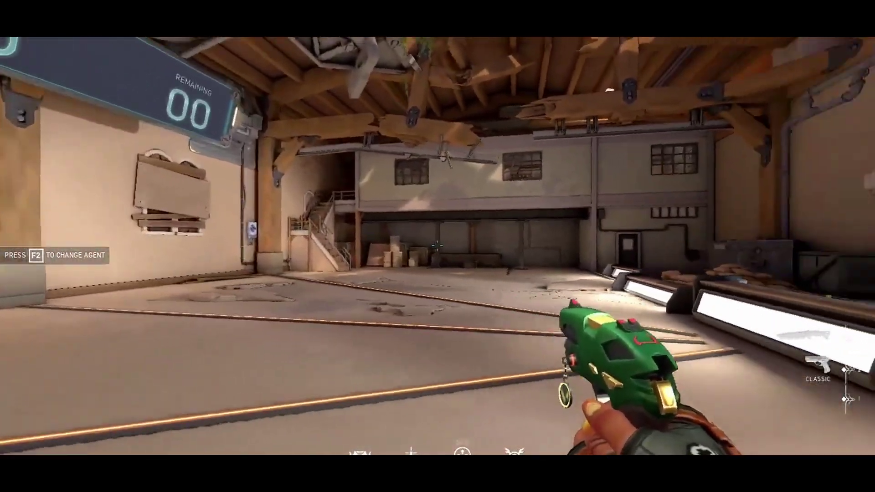
key("c")
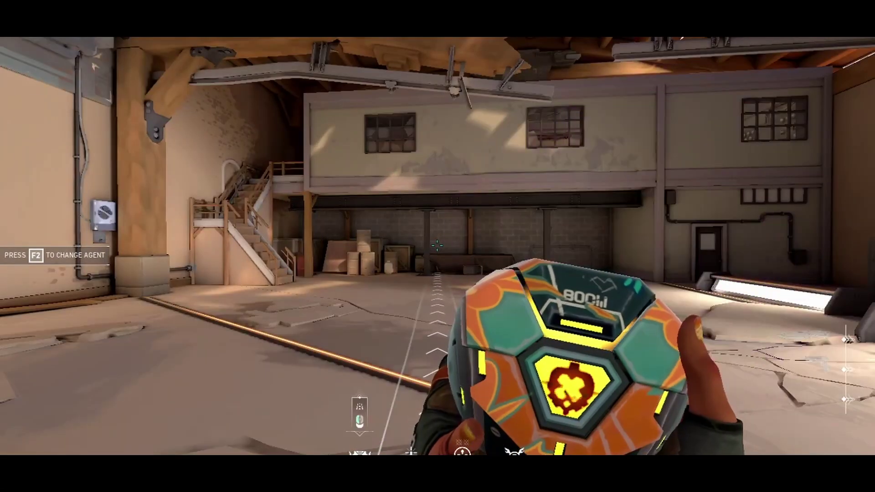
key("3")
key("3")
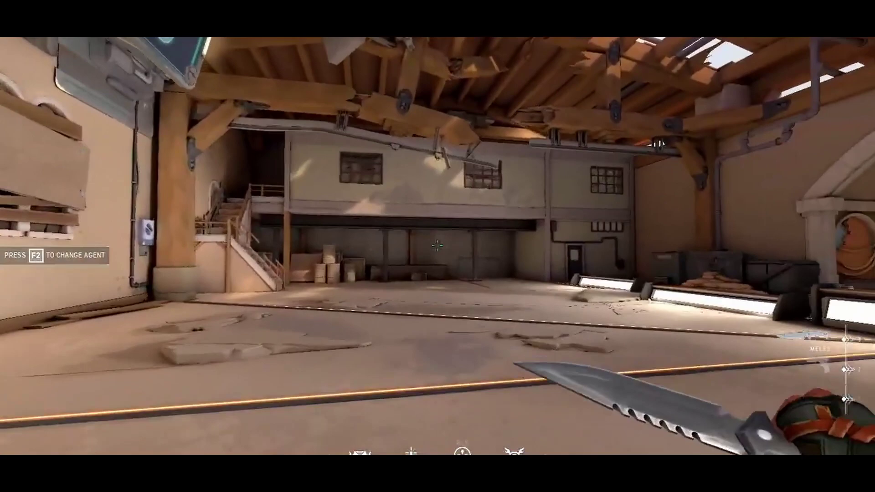
key("e")
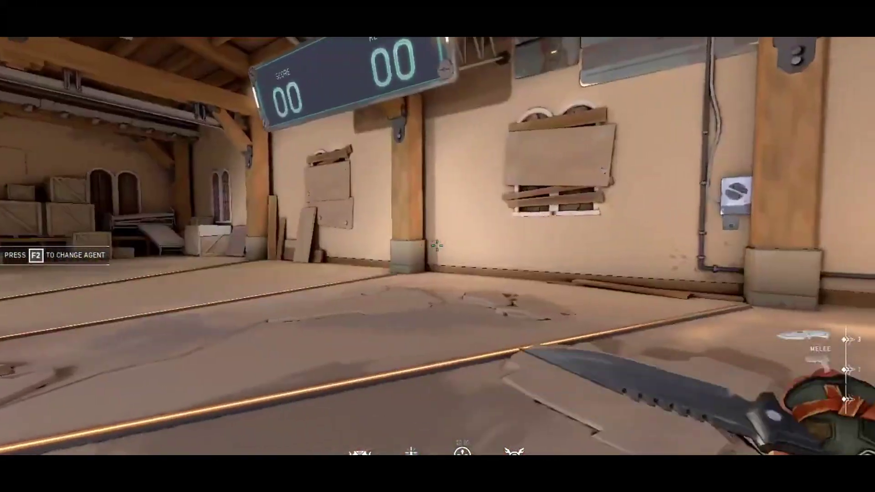
key("e")
left_click(438, 247)
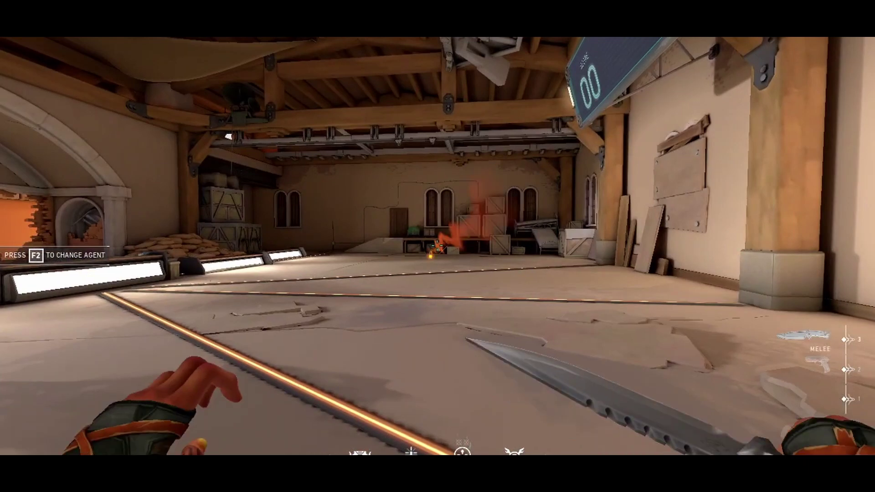
key("q")
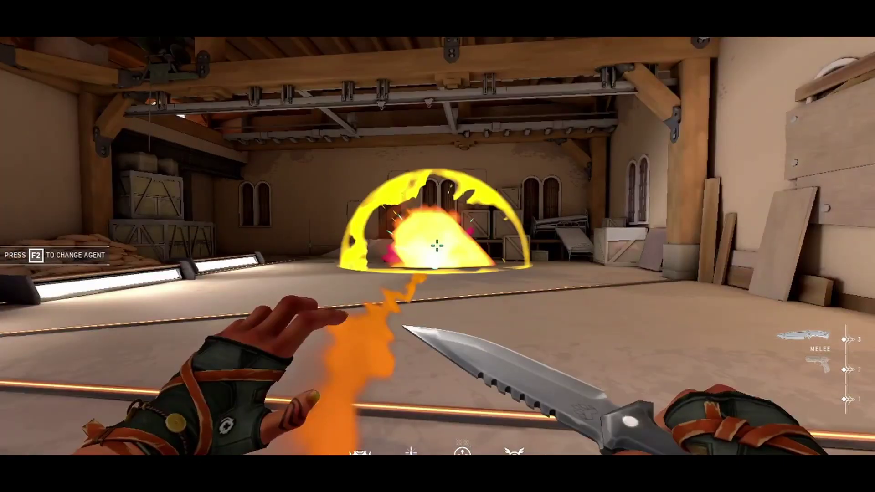
key("q")
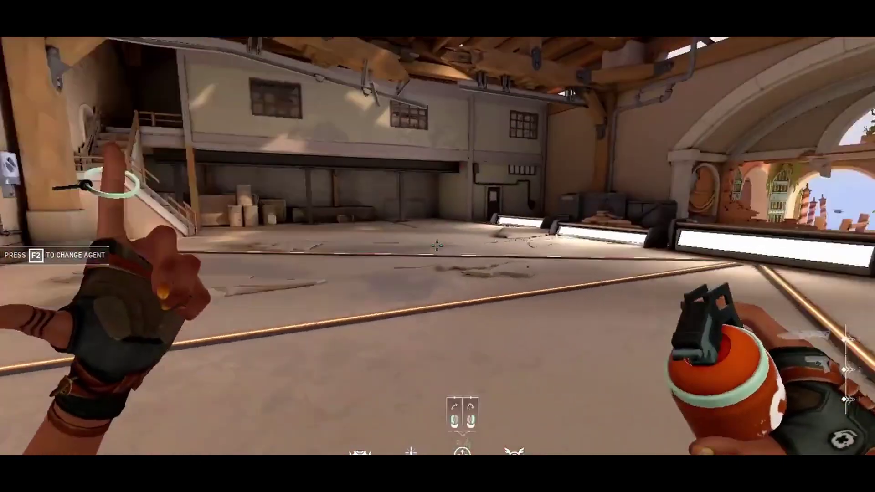
left_click(437, 247)
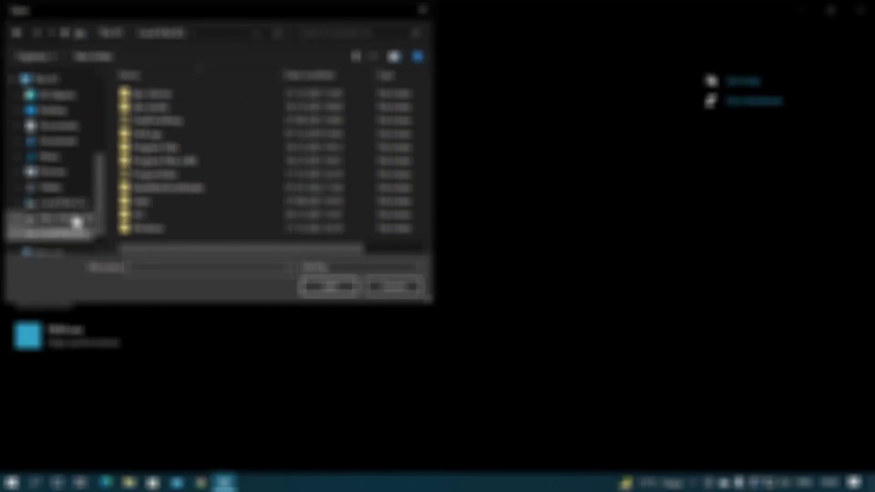
Add the VALORANT executable from the game's live folder to the apps with a graphics performance preference
left_click(76, 221)
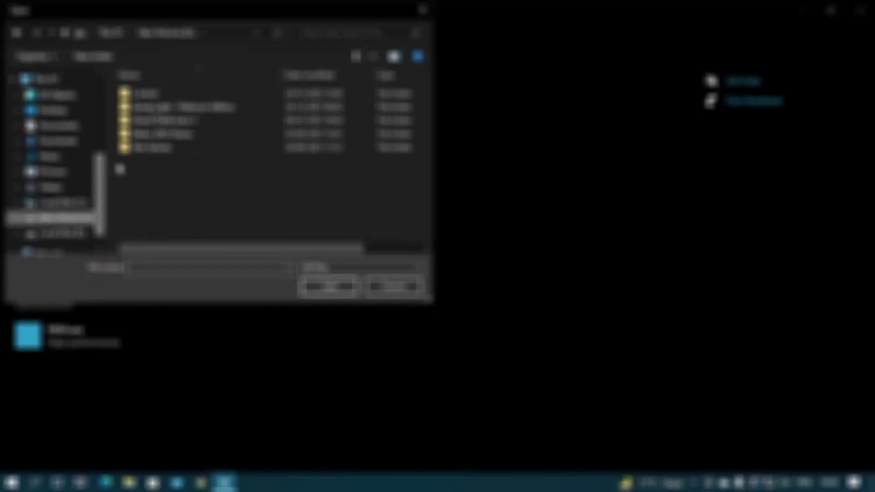
double_click(146, 147)
double_click(146, 94)
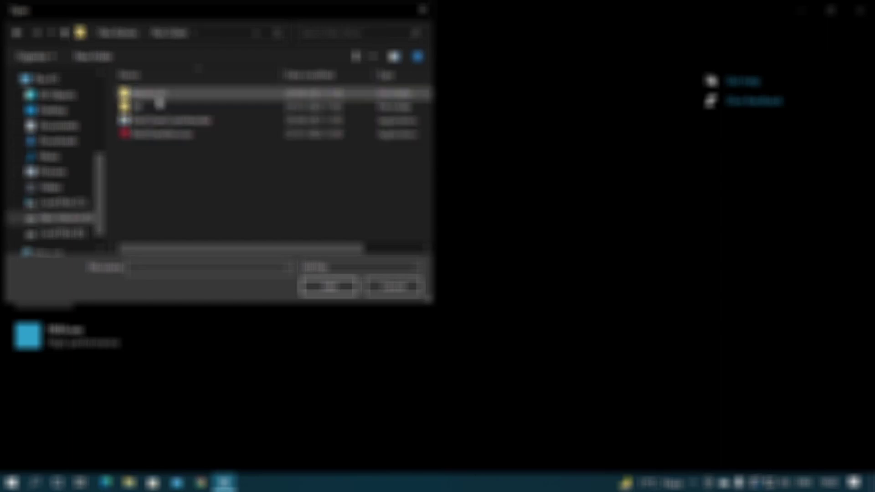
left_click(16, 33)
double_click(176, 107)
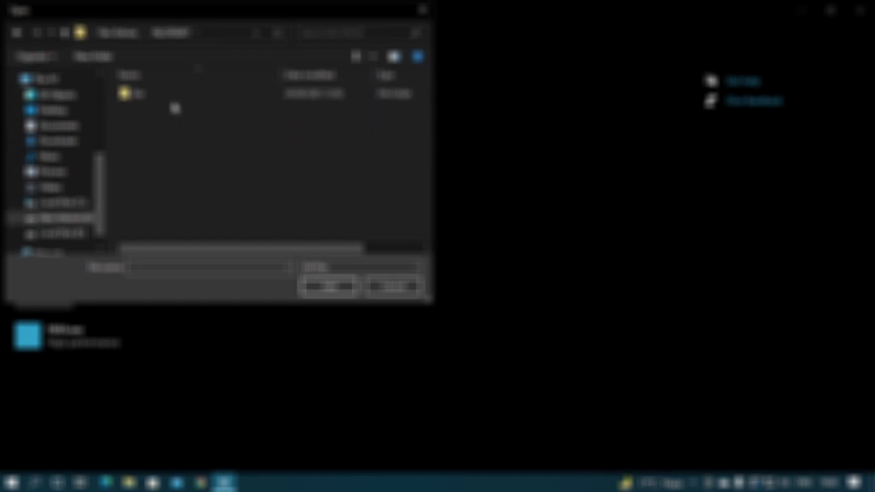
double_click(153, 94)
left_click(160, 121)
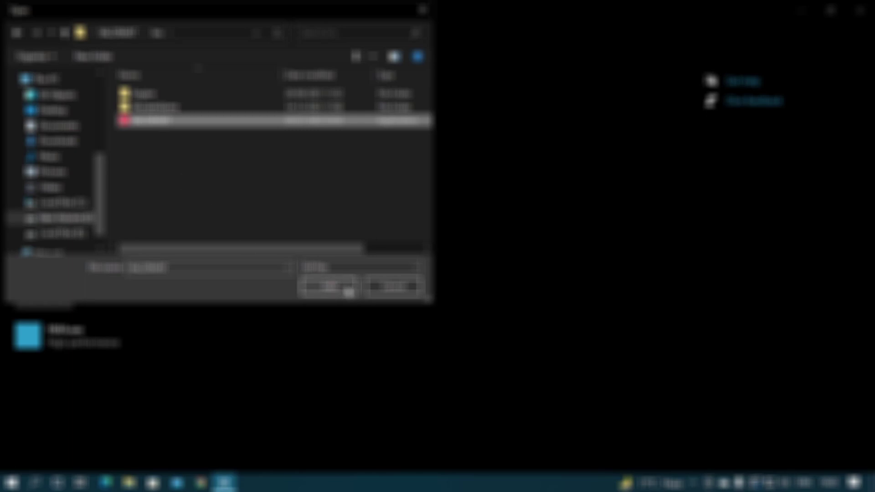
left_click(331, 286)
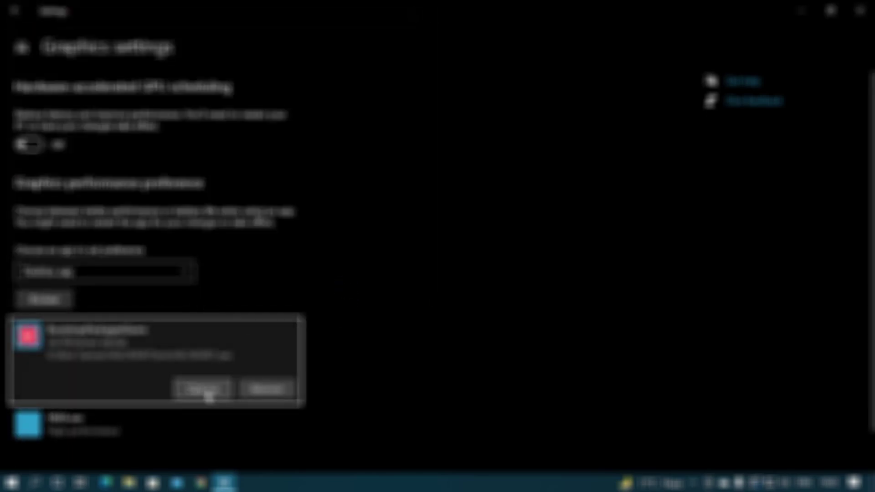
Save the added game's graphics preference as High performance and switch on hardware-accelerated GPU scheduling
left_click(208, 391)
left_click(328, 267)
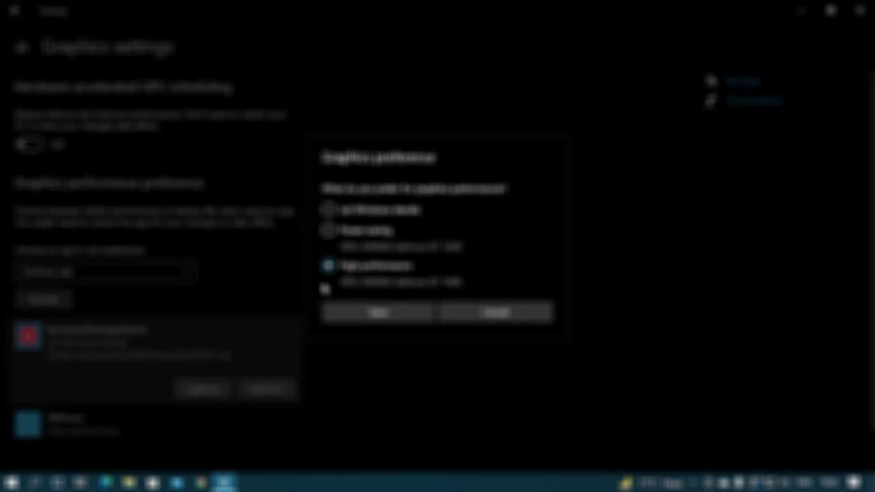
left_click(372, 311)
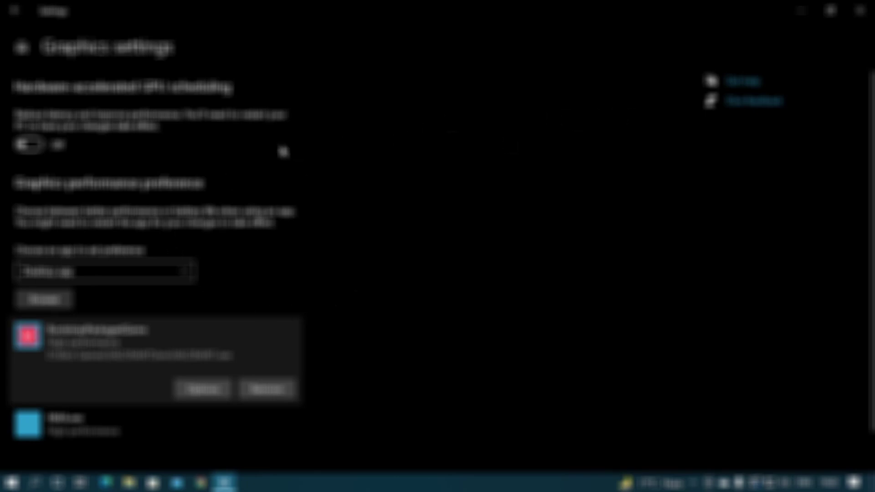
left_click(31, 144)
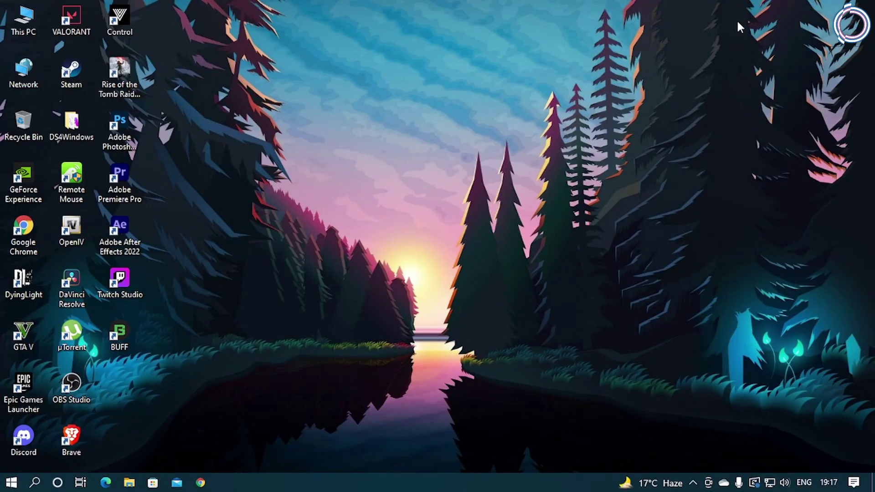
Open gameplay.intel.com in Chrome, start the automatic system detection and dismiss the pop-up blocker notice
left_click(200, 483)
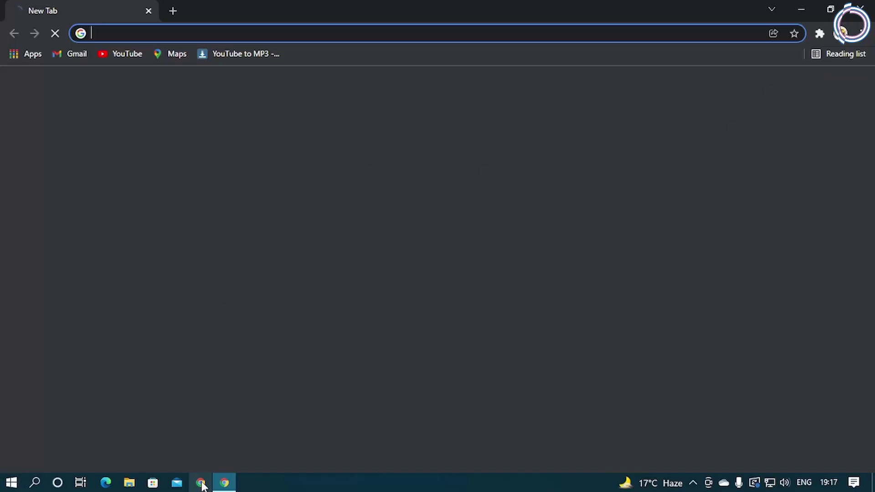
type("game")
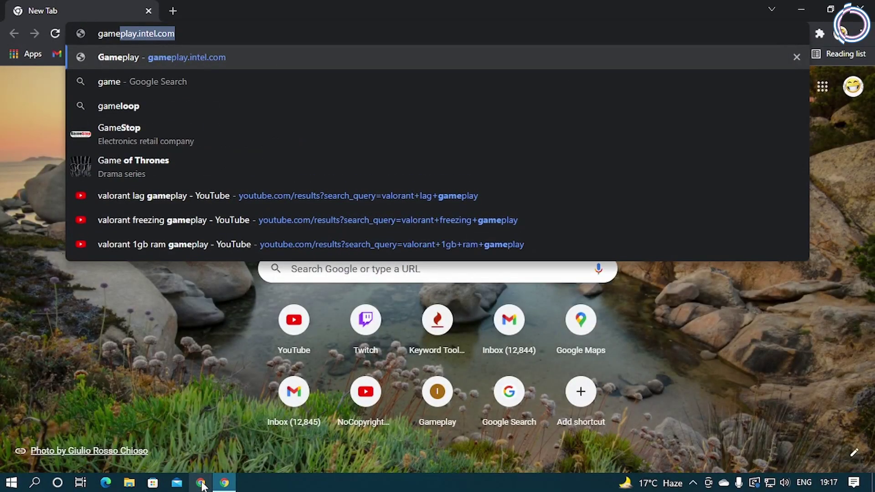
key("Right")
key("Return")
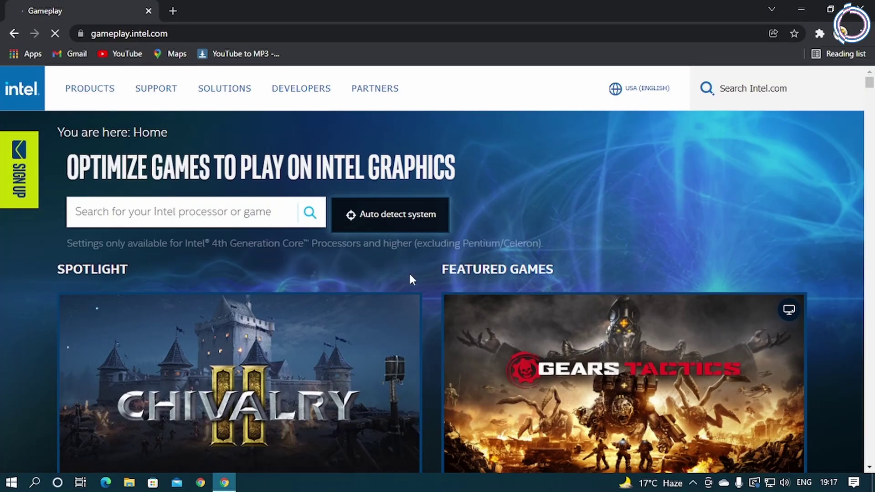
left_click(403, 215)
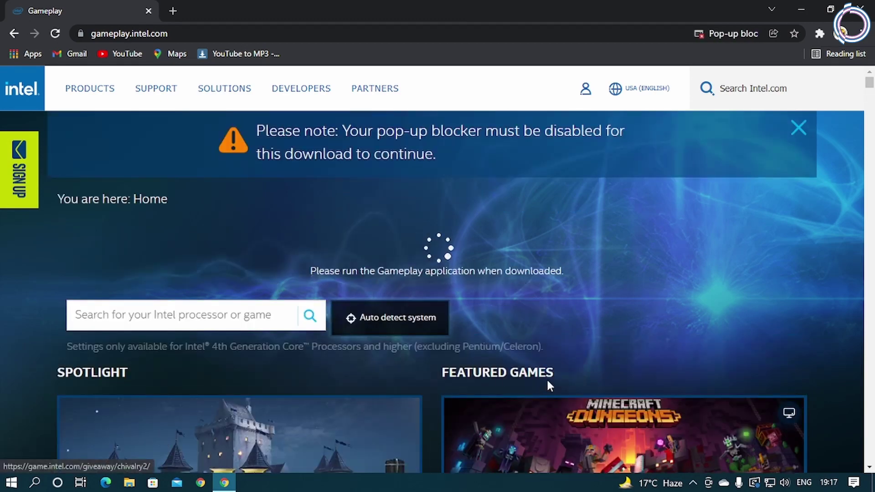
left_click(798, 128)
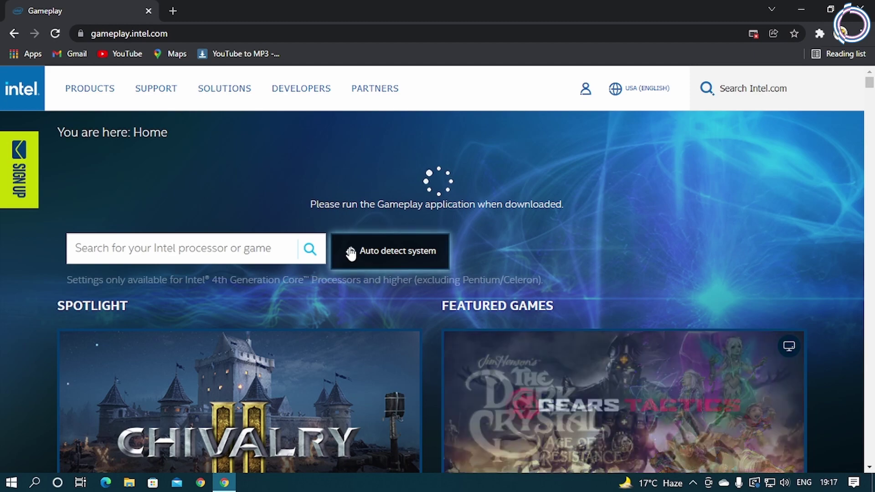
Search the Intel site's games for "valora", open the Valorant page and look through it
left_click(237, 249)
type("va")
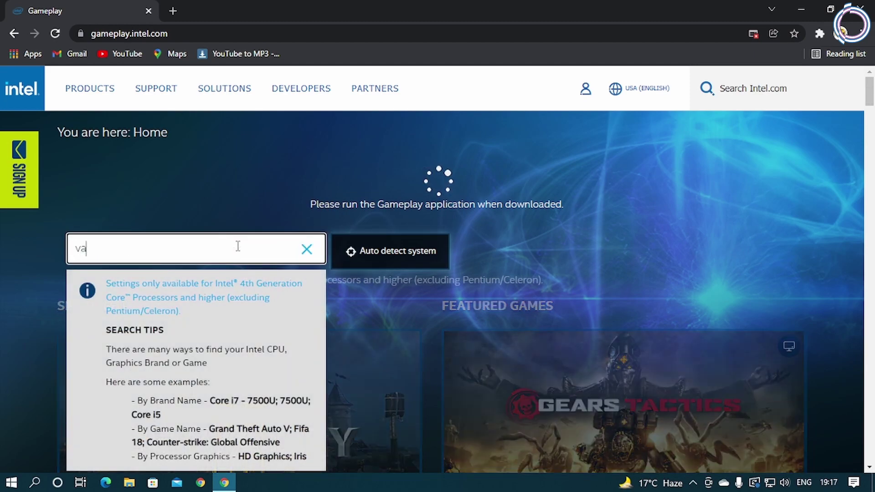
type("lo")
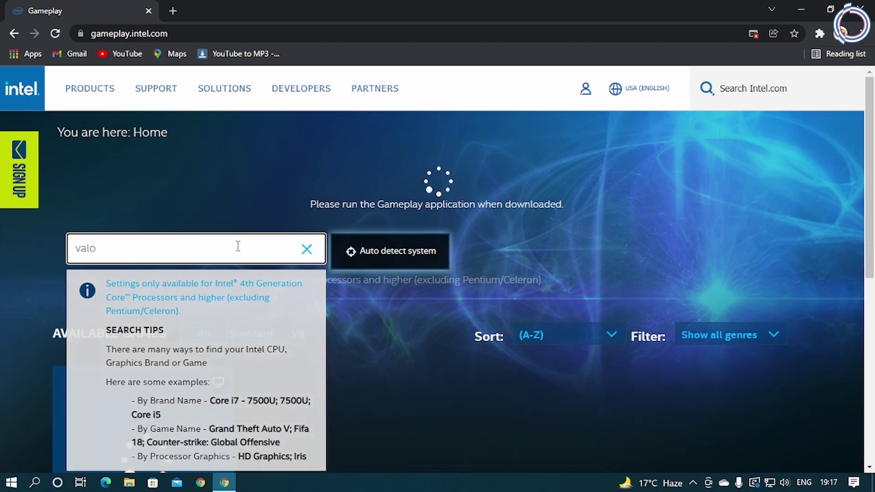
type("ra")
scroll(224, 335, "down", 1)
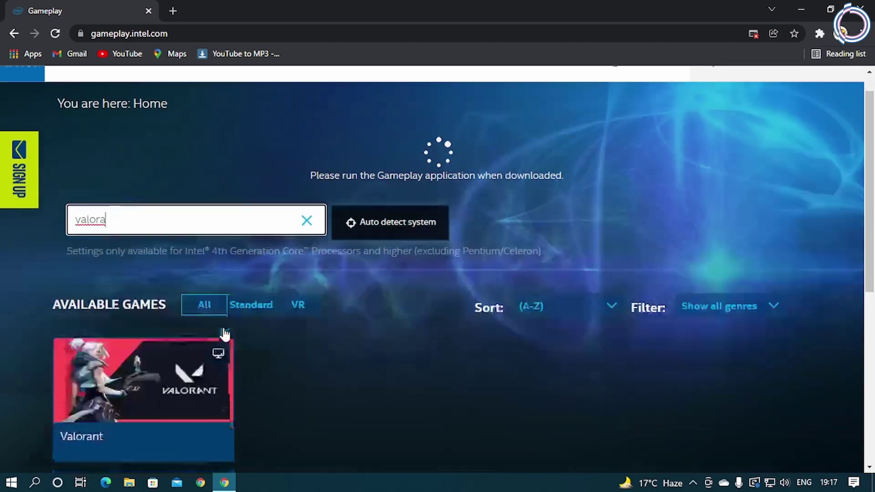
scroll(225, 335, "down", 3)
left_click(150, 306)
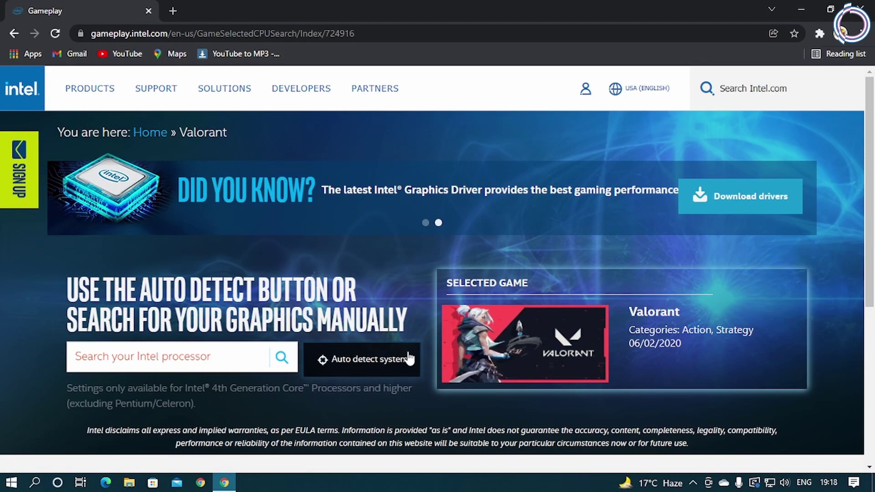
scroll(409, 359, "down", 5)
scroll(412, 357, "up", 5)
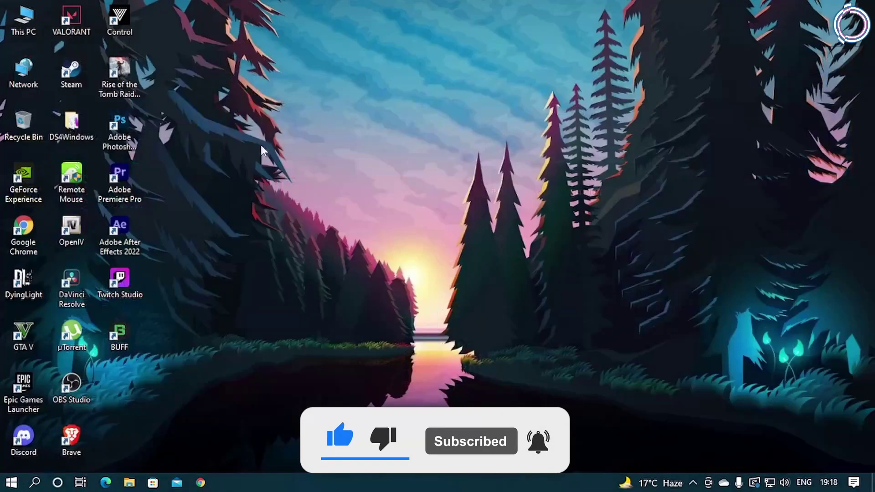
Open NVIDIA Control Panel, review the image preview, 3D settings and PhysX configuration pages, and close it
right_click(270, 90)
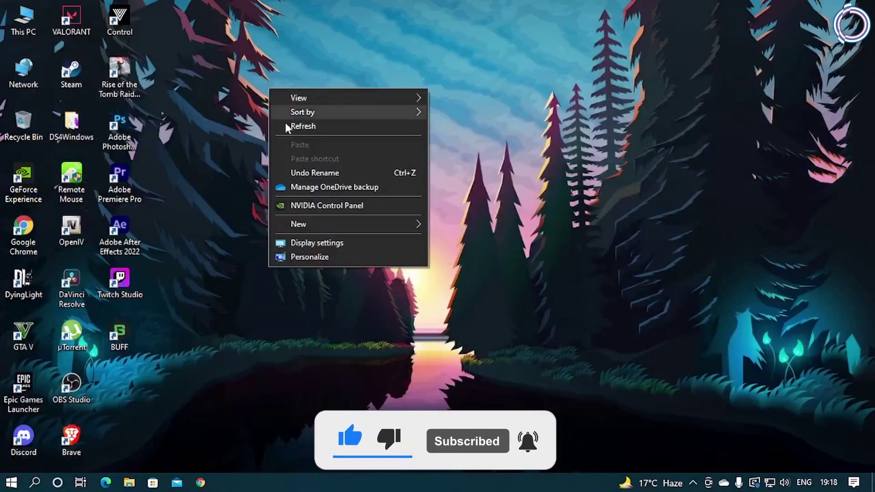
left_click(306, 207)
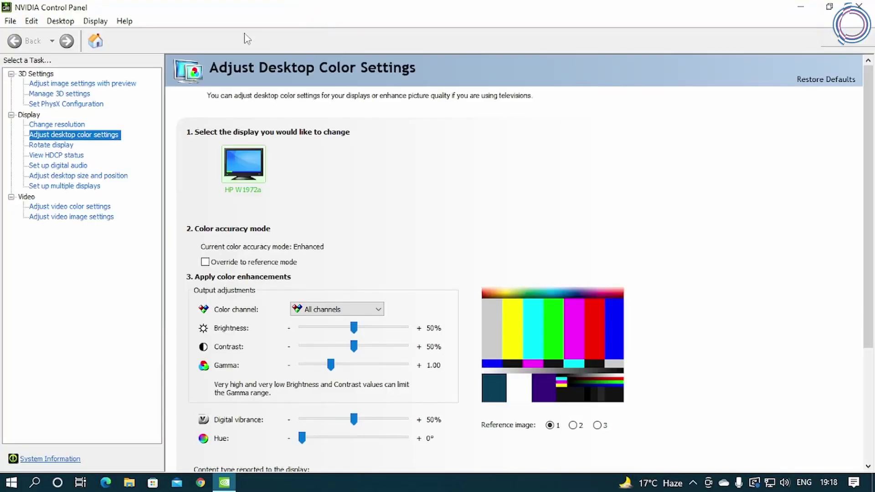
left_click(61, 85)
left_click(56, 94)
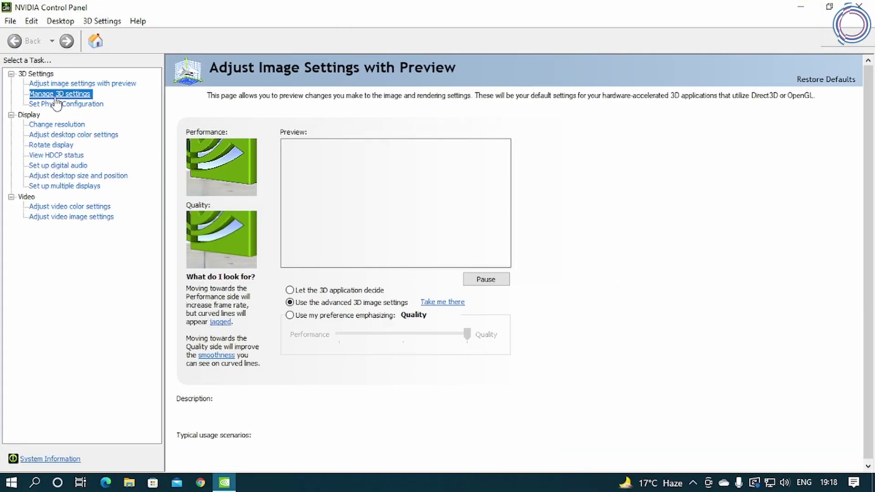
left_click(57, 105)
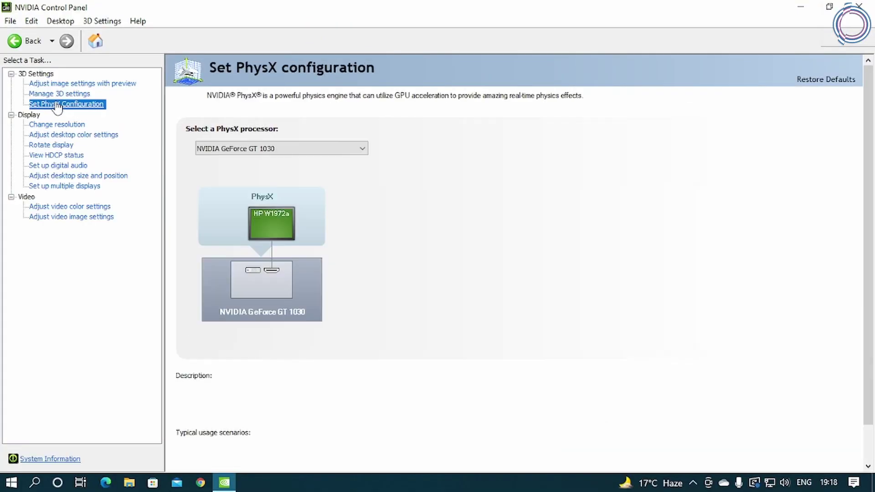
left_click(868, 5)
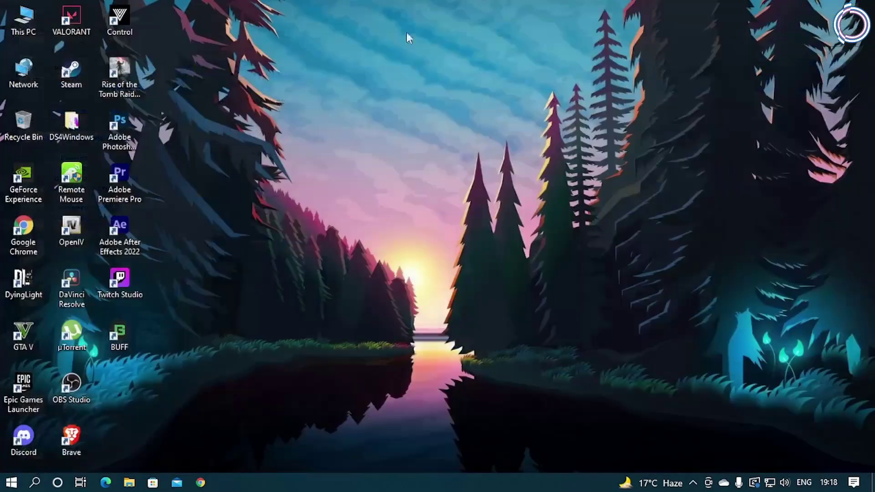
Refresh the desktop and launch GeForce Experience
right_click(324, 8)
left_click(384, 39)
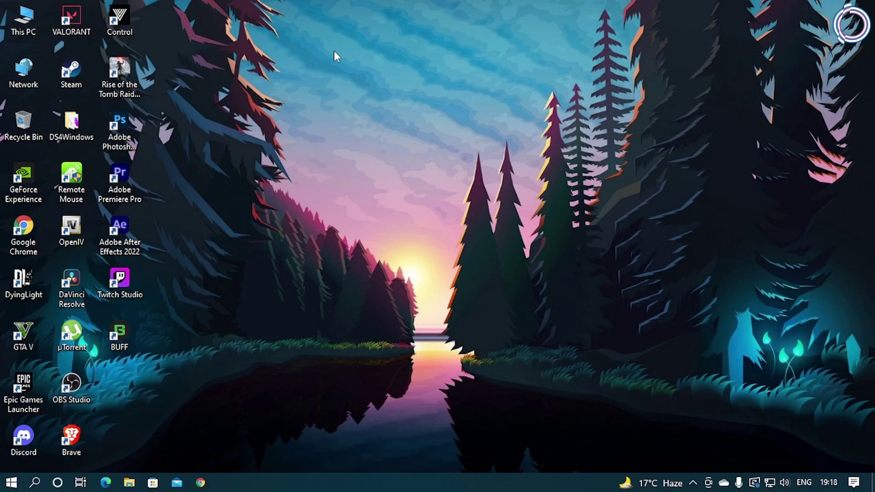
double_click(45, 184)
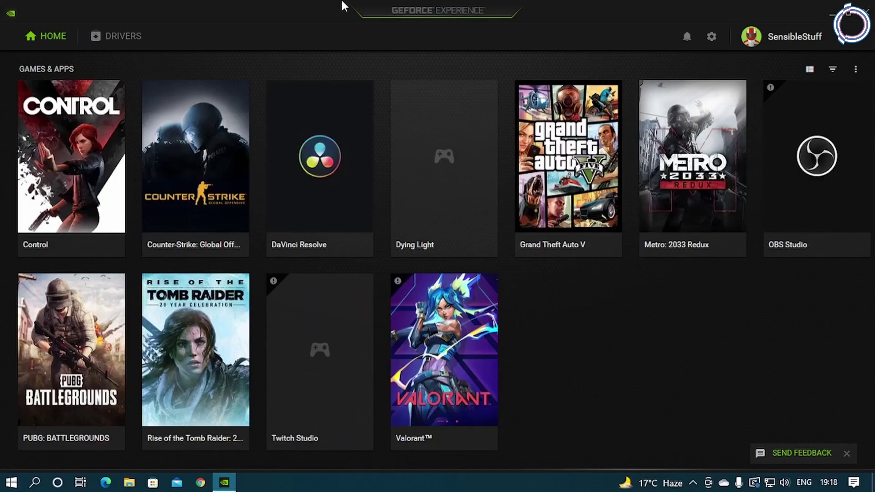
Open Valorant's details in GeForce Experience and compare its current and optimal in-game settings
mouse_move(105, 169)
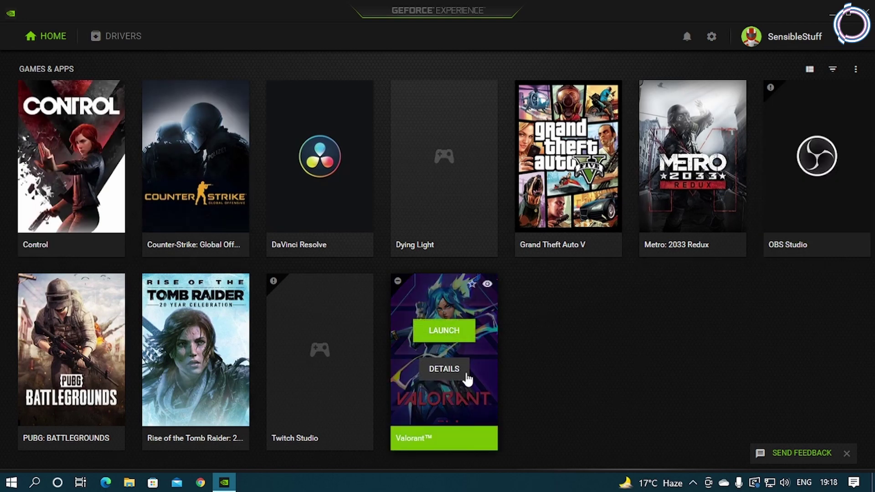
left_click(445, 367)
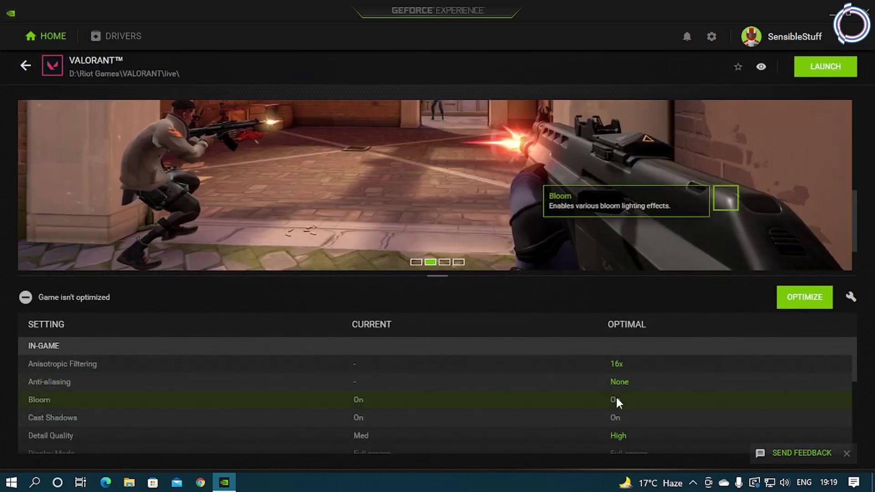
scroll(616, 396, "down", 5)
scroll(616, 396, "up", 5)
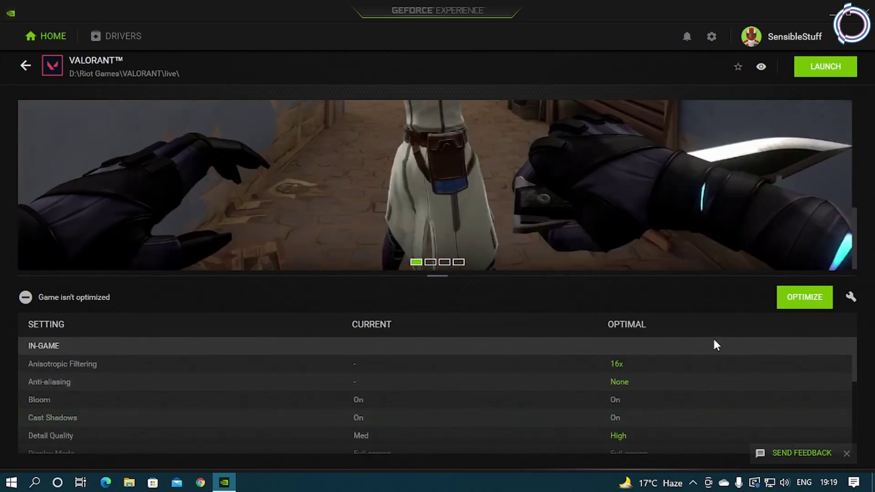
Apply Valorant's custom profile with the optimal preset at 1920x1080 full-screen and revert the optimization
left_click(850, 298)
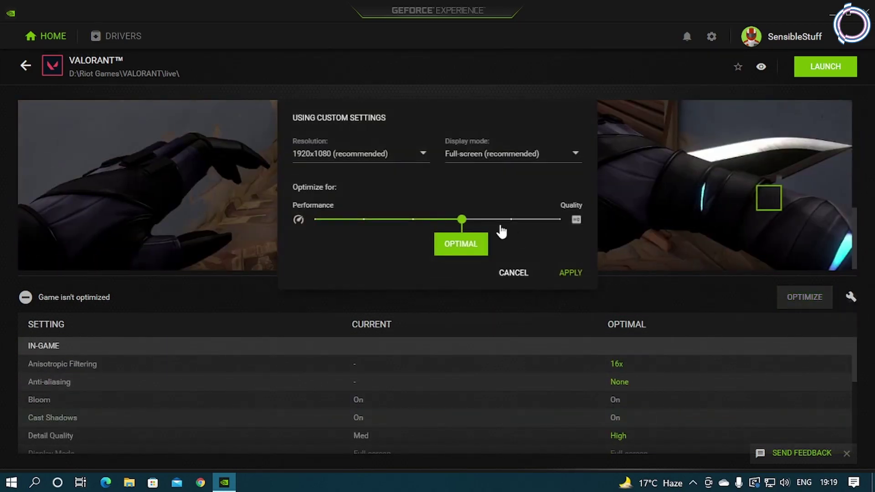
left_click(395, 160)
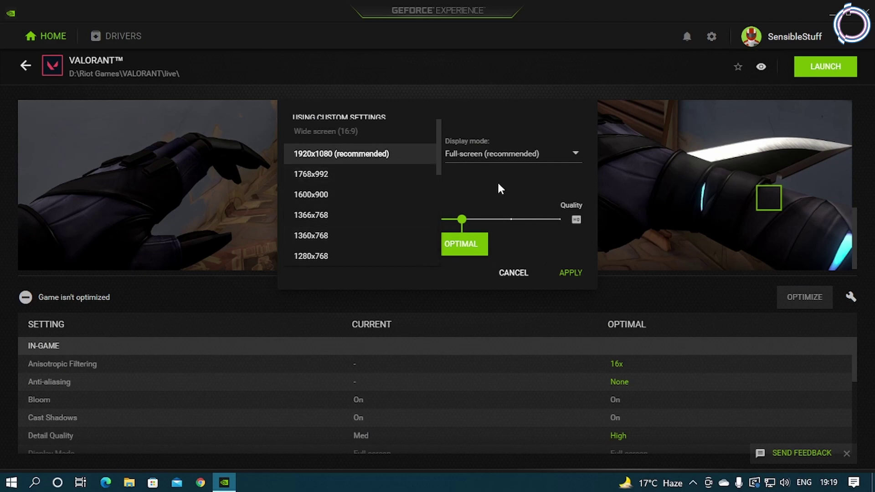
left_click(571, 273)
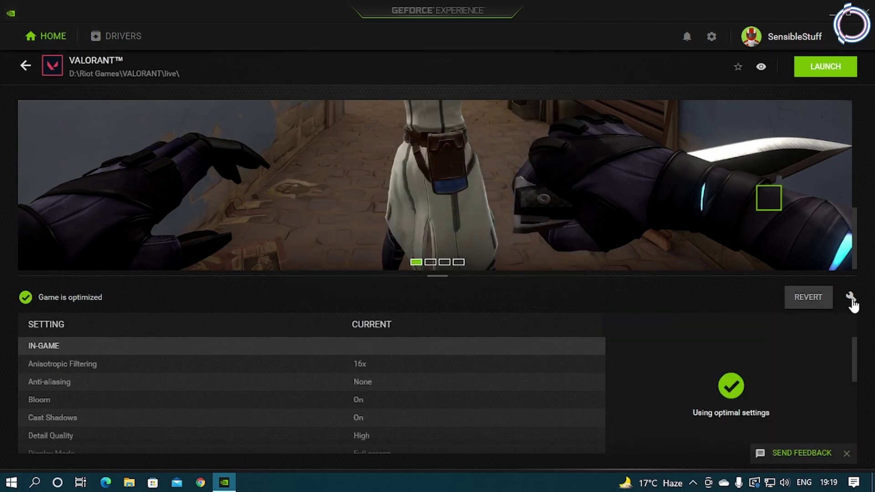
left_click(799, 310)
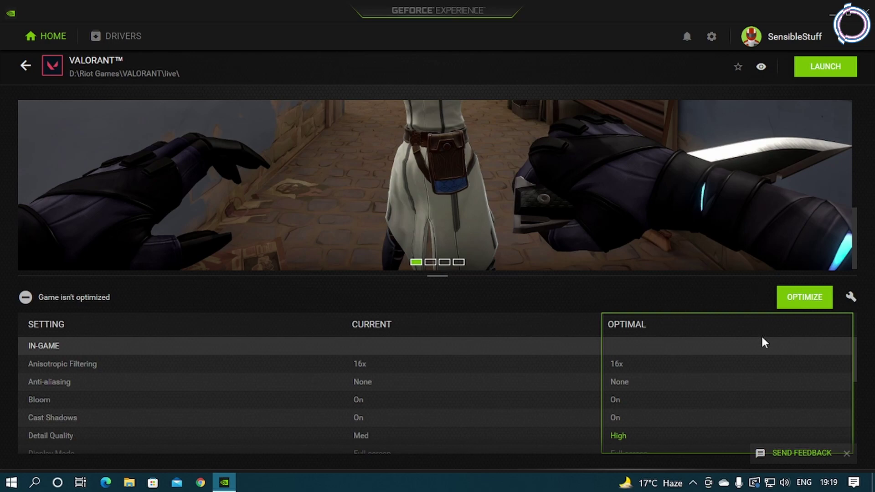
Close GeForce Experience and refresh the desktop
left_click(867, 12)
right_click(292, 4)
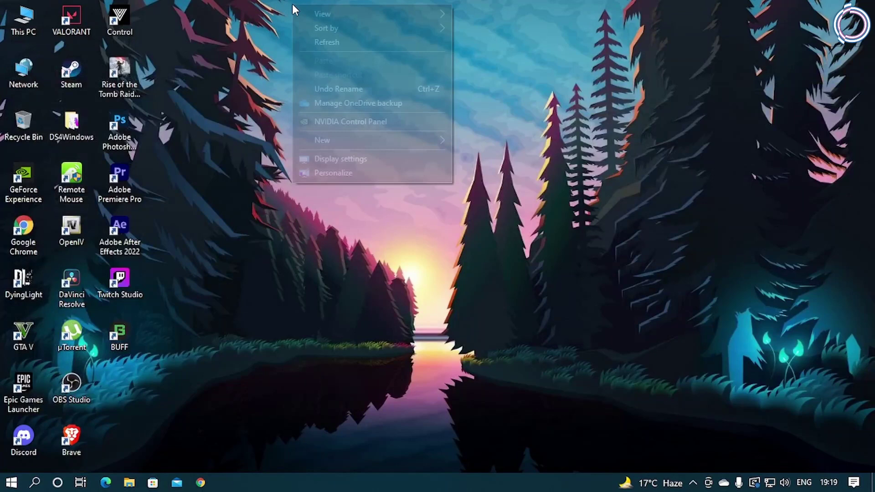
left_click(310, 37)
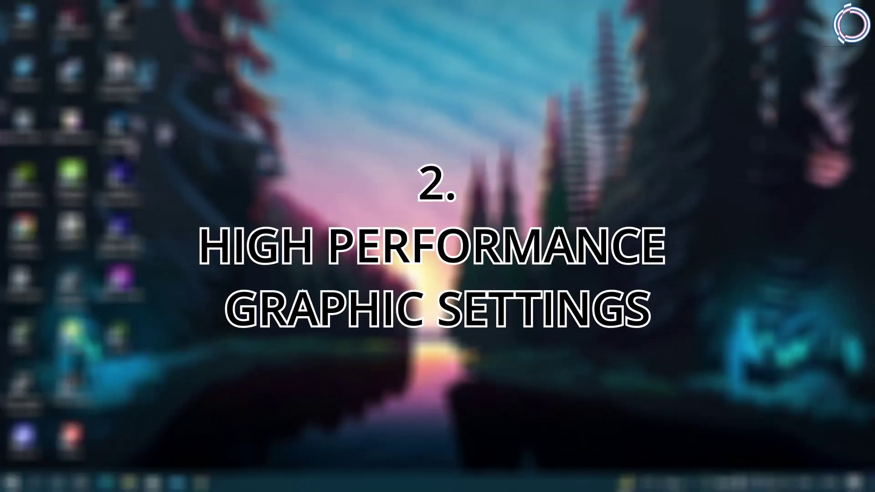
Open the Windows display settings from the desktop and go to the Graphics settings page
right_click(343, 48)
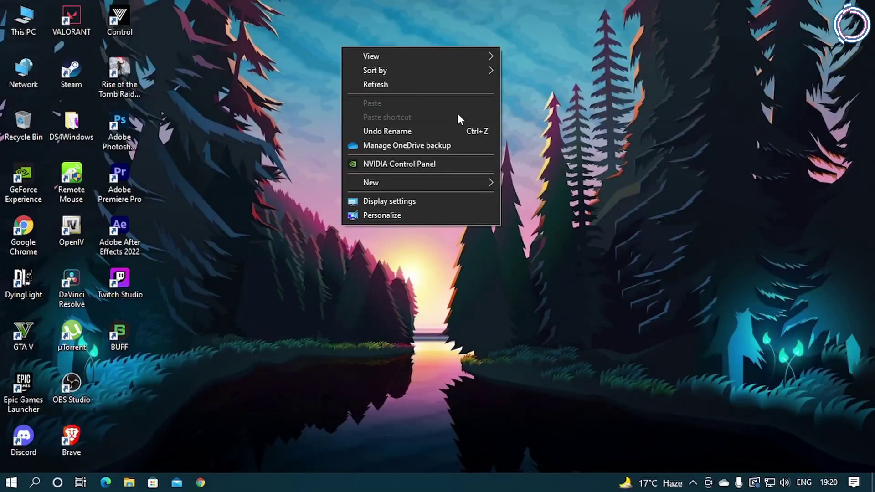
left_click(395, 203)
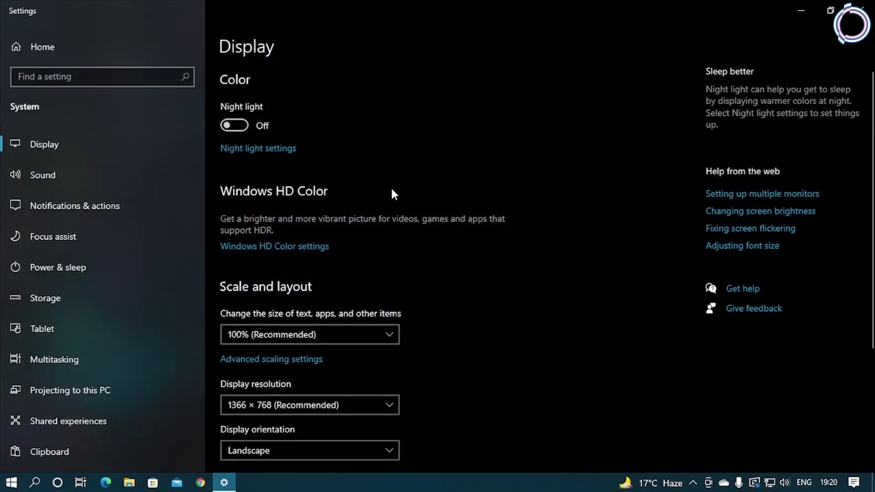
scroll(336, 306, "down", 4)
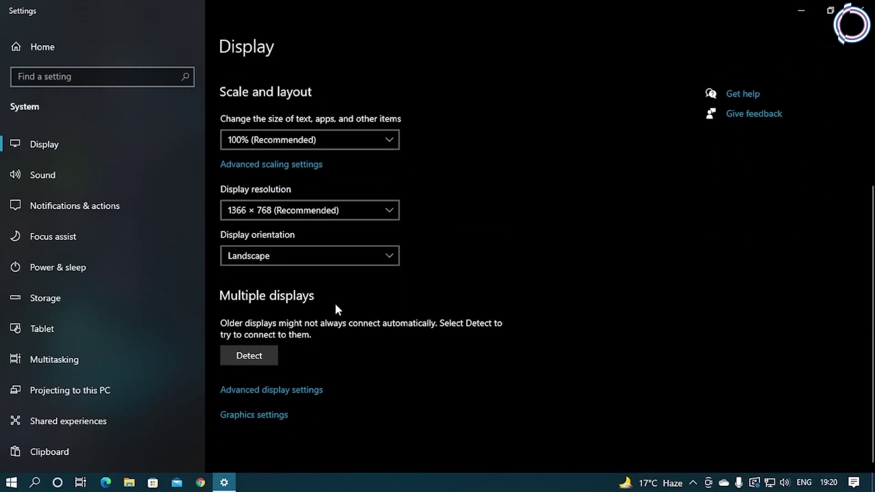
left_click(251, 416)
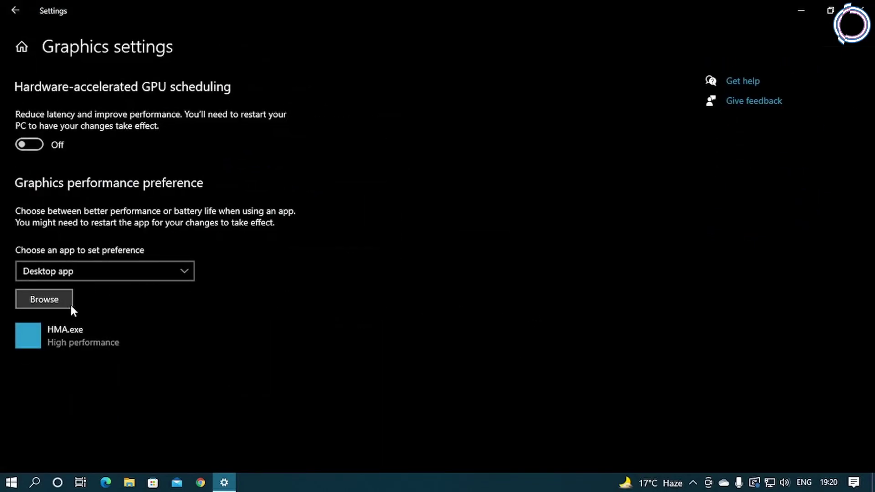
Add the VALORANT application from D:\Riot Games\VALORANT\live to the graphics performance preference list
left_click(50, 296)
scroll(168, 174, "down", 1)
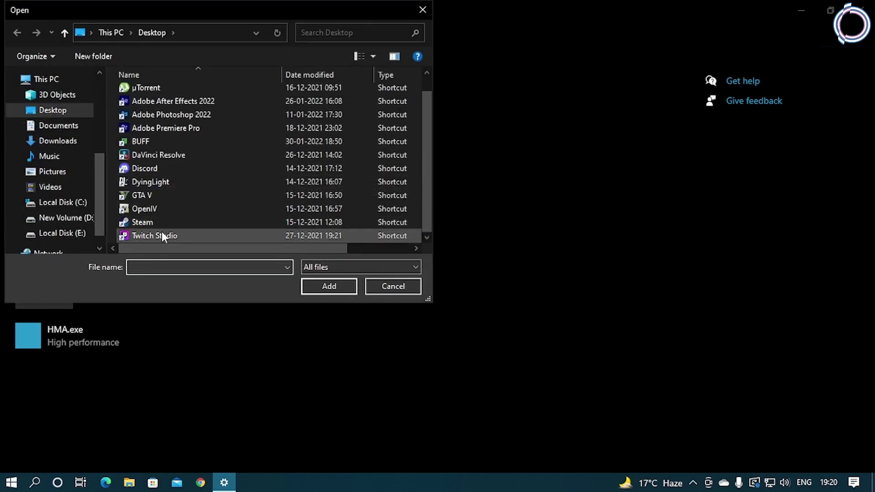
scroll(162, 232, "up", 1)
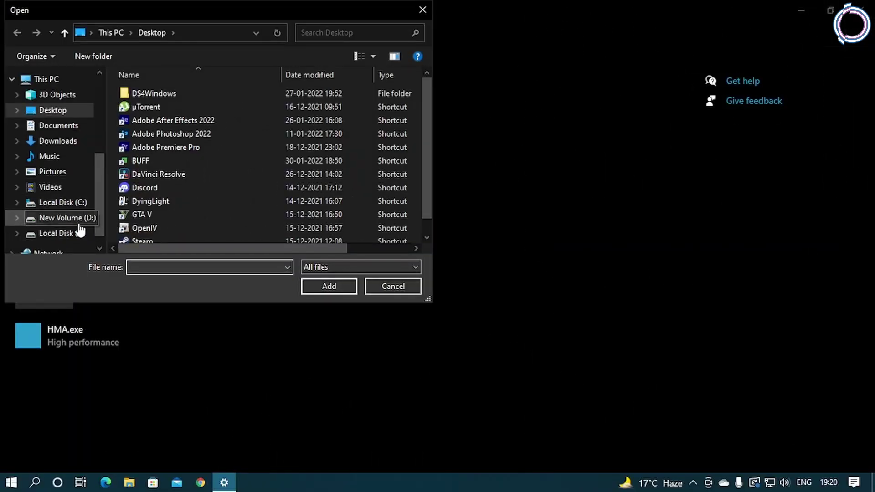
left_click(75, 233)
left_click(76, 218)
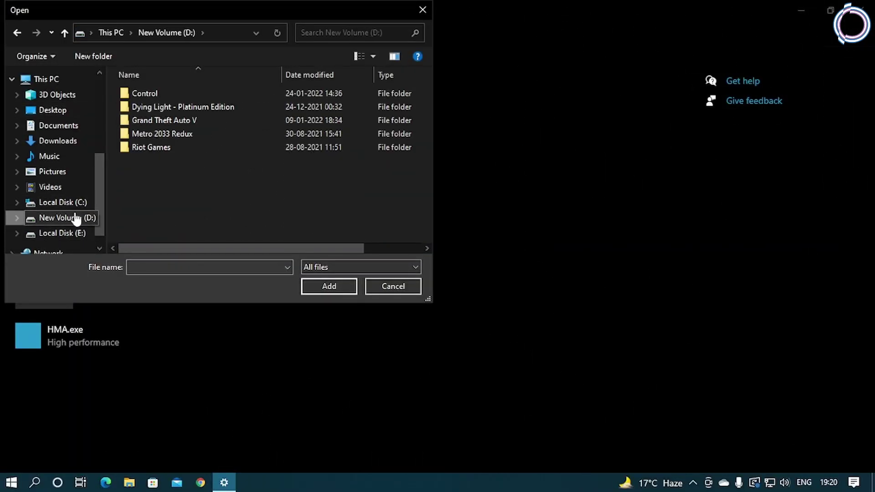
double_click(138, 146)
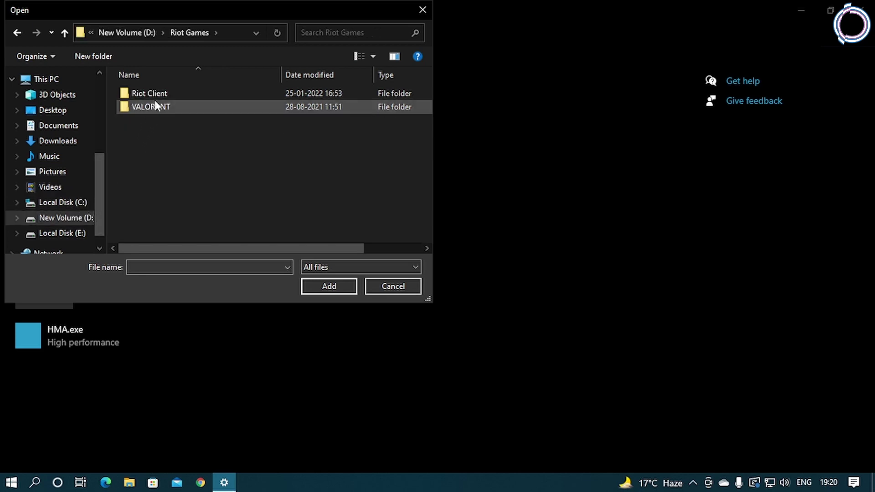
double_click(157, 94)
key("BackSpace")
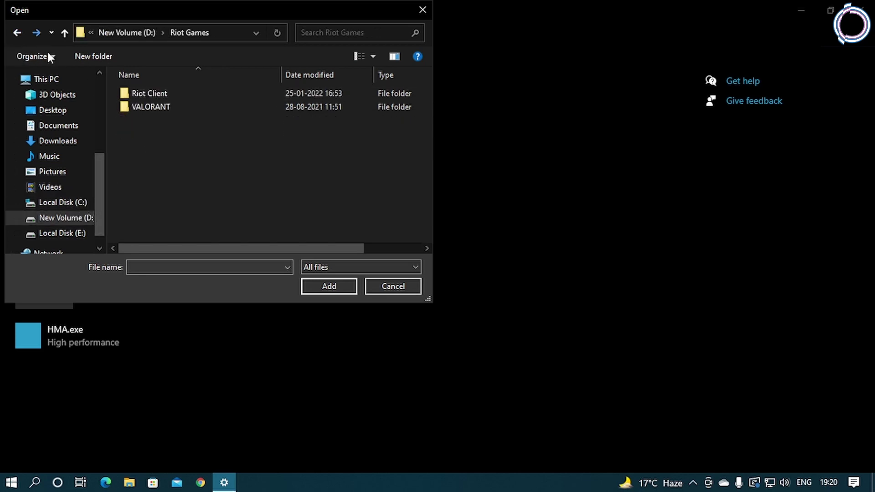
double_click(175, 104)
double_click(154, 91)
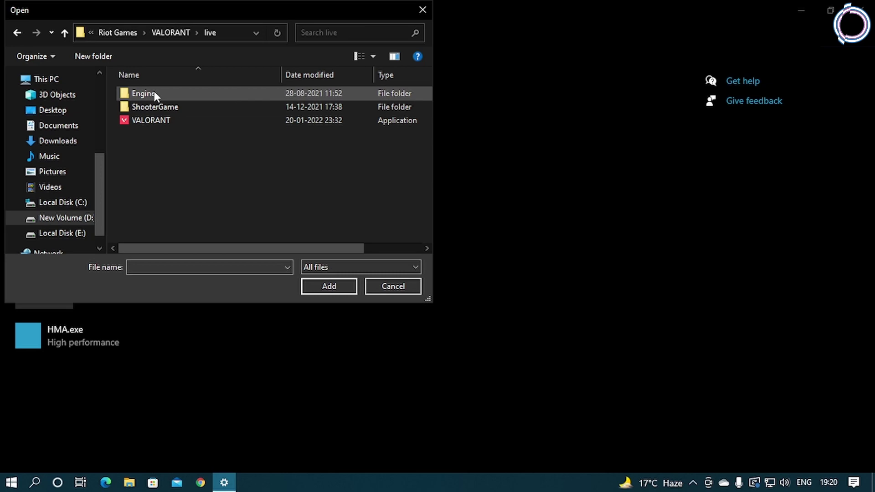
left_click(157, 121)
left_click(346, 286)
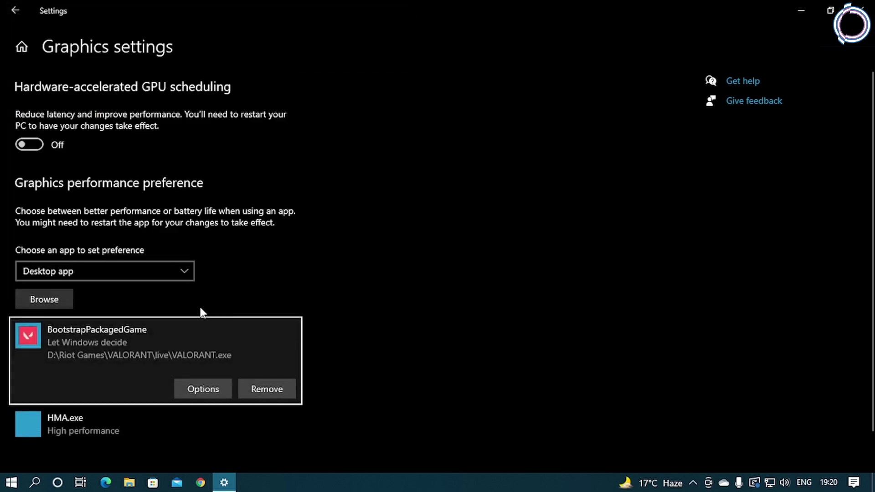
Set Valorant's graphics preference to High performance, save it, and return to a refreshed desktop
left_click(206, 392)
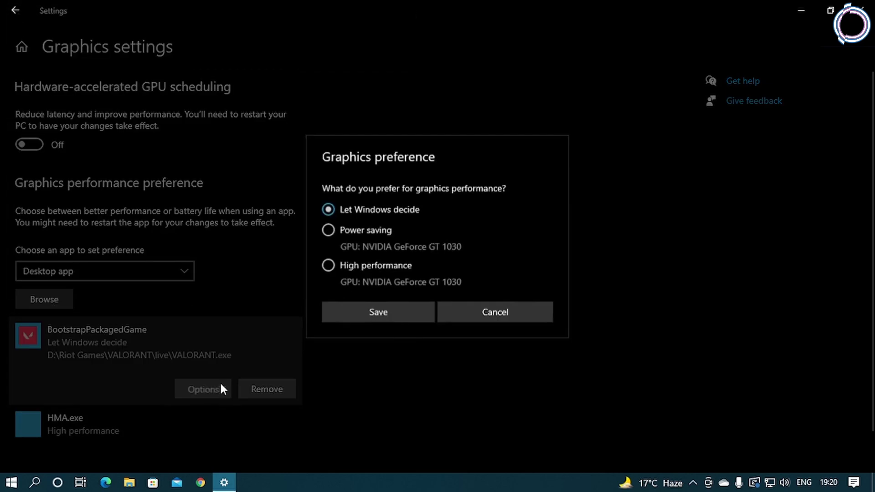
left_click(331, 264)
left_click(360, 307)
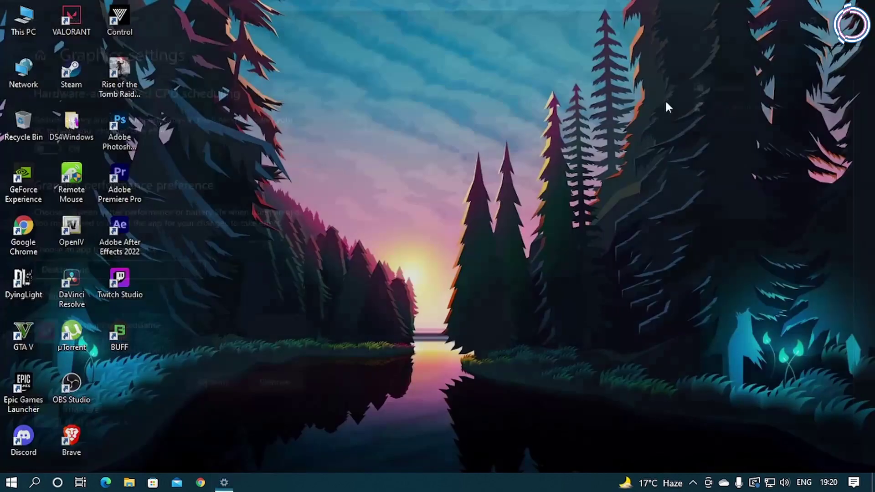
right_click(327, 53)
left_click(364, 91)
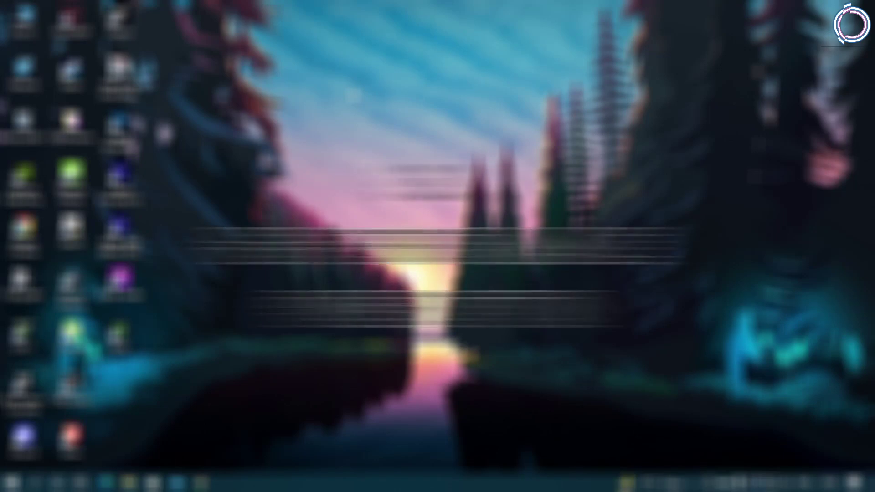
Search Windows for "power", open Power & sleep settings and go to the additional power settings
key("super")
type("power")
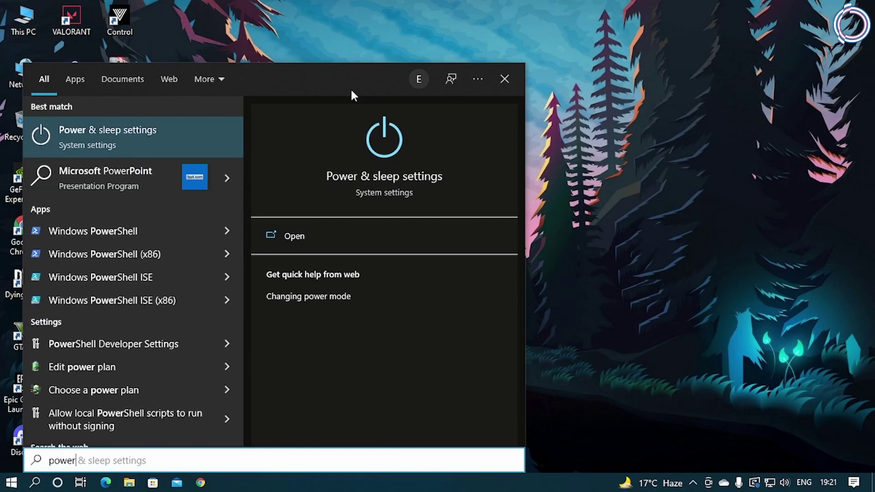
key("Return")
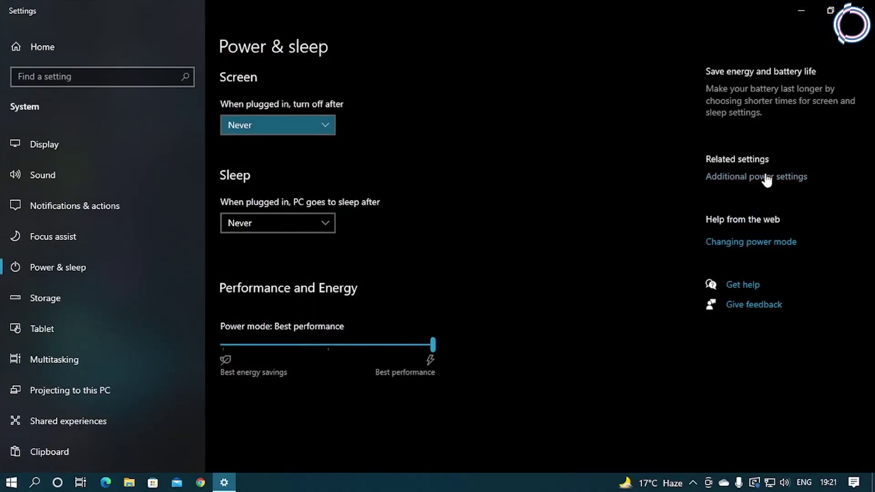
left_click(767, 178)
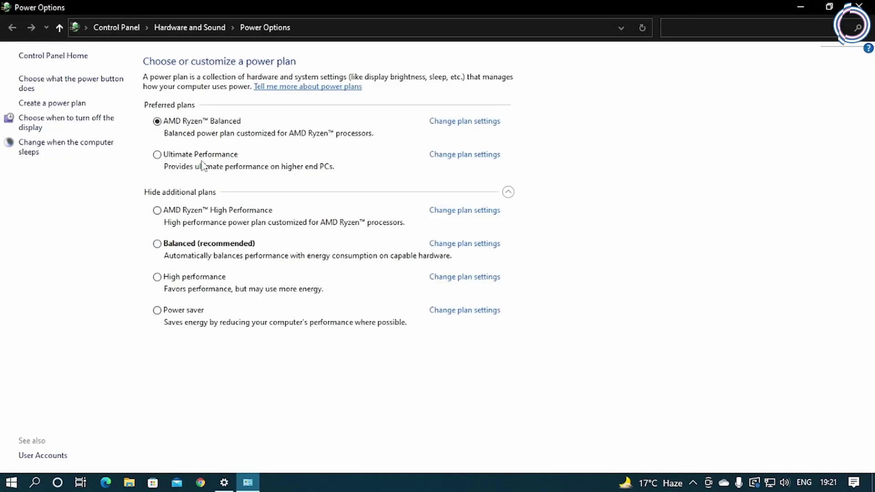
Try the high performance power plans, settle on Ultimate Performance, and close Power Options and Settings
left_click(181, 155)
left_click(193, 279)
left_click(196, 219)
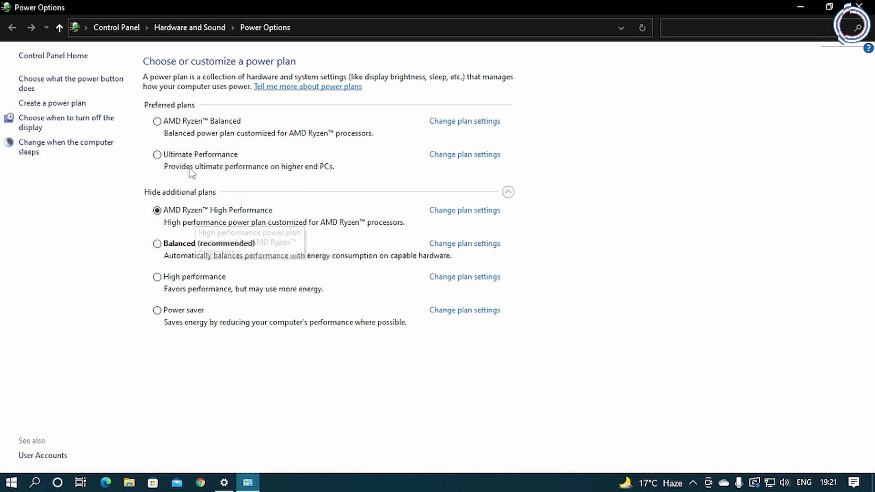
left_click(159, 156)
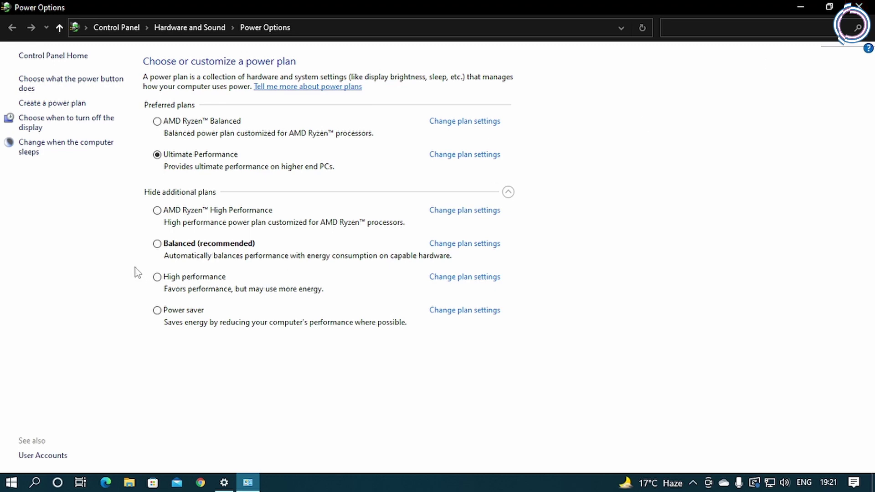
left_click(186, 210)
left_click(180, 277)
left_click(168, 158)
left_click(859, 6)
left_click(863, 6)
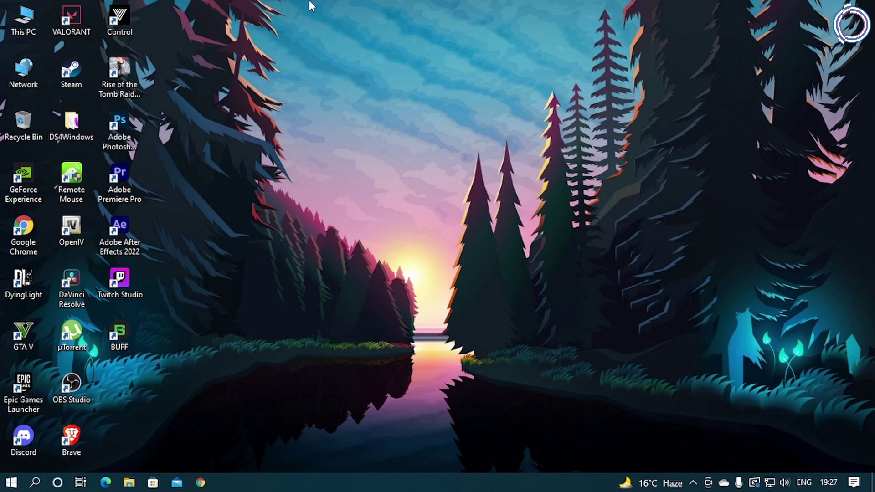
Quit Discord running in the background and refresh the desktop
left_click(693, 483)
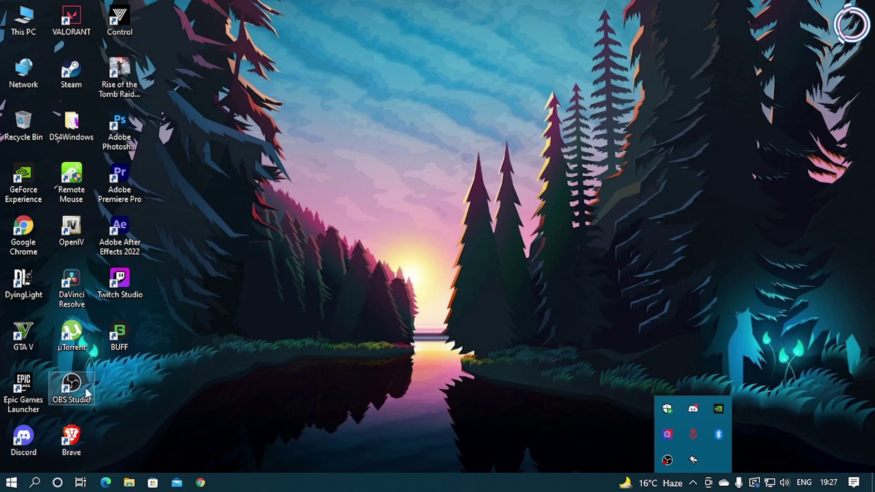
right_click(693, 410)
left_click(711, 397)
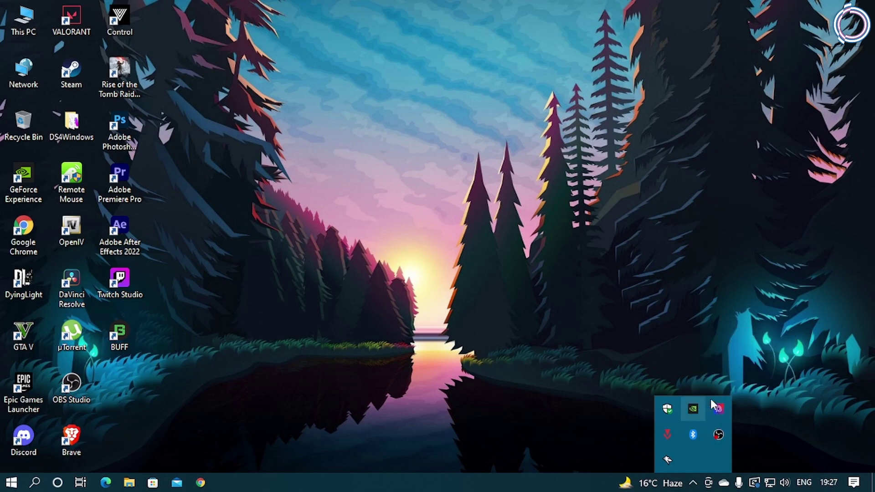
left_click(295, 3)
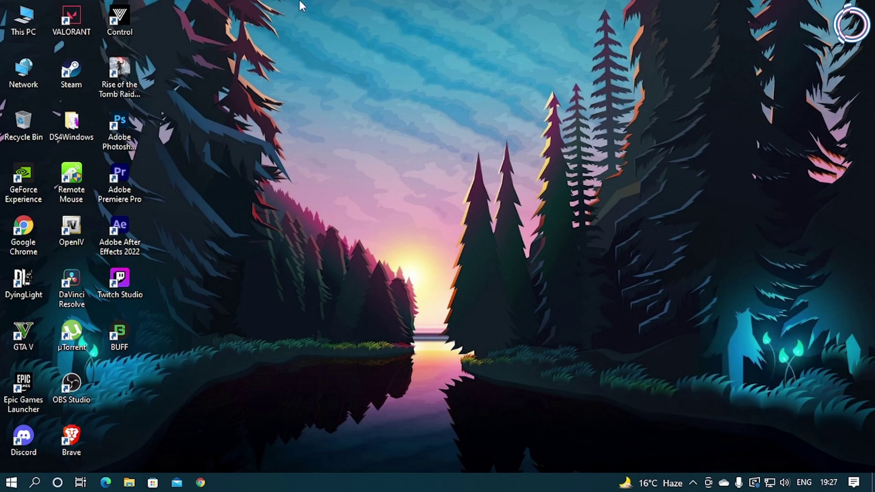
right_click(300, 1)
left_click(333, 35)
right_click(301, 2)
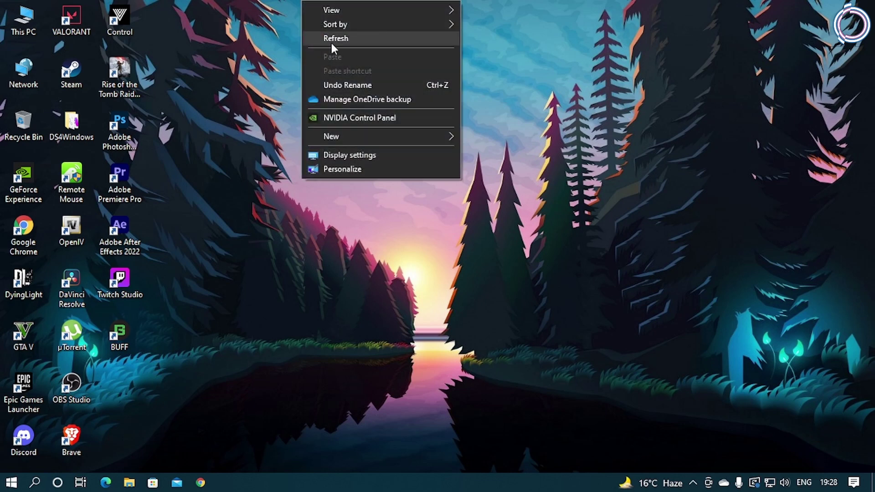
Open the properties of This PC and highlight the installed RAM value in the device specifications
left_click(23, 20)
right_click(13, 26)
left_click(48, 175)
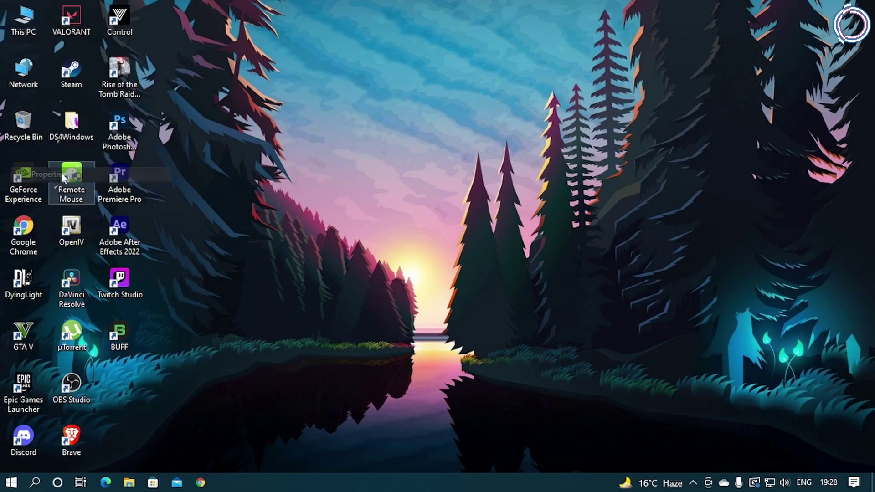
triple_click(308, 210)
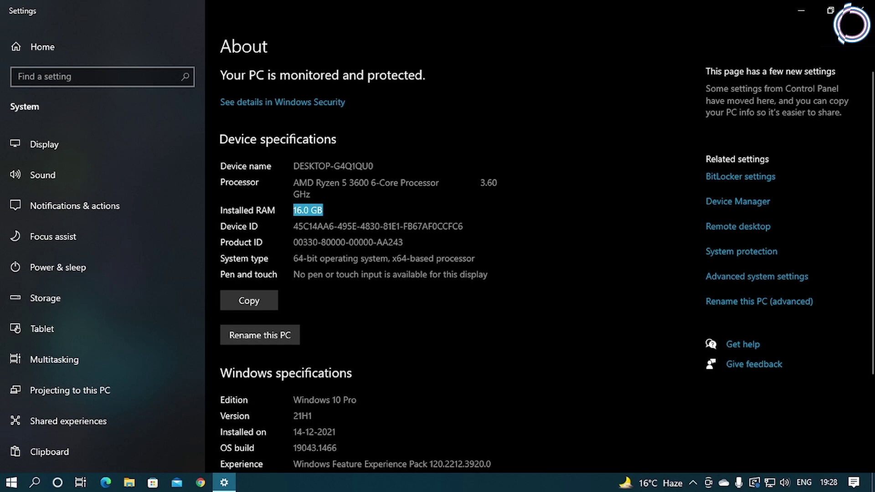
Highlight the processor value in the device specifications, close Settings and refresh the desktop
triple_click(297, 184)
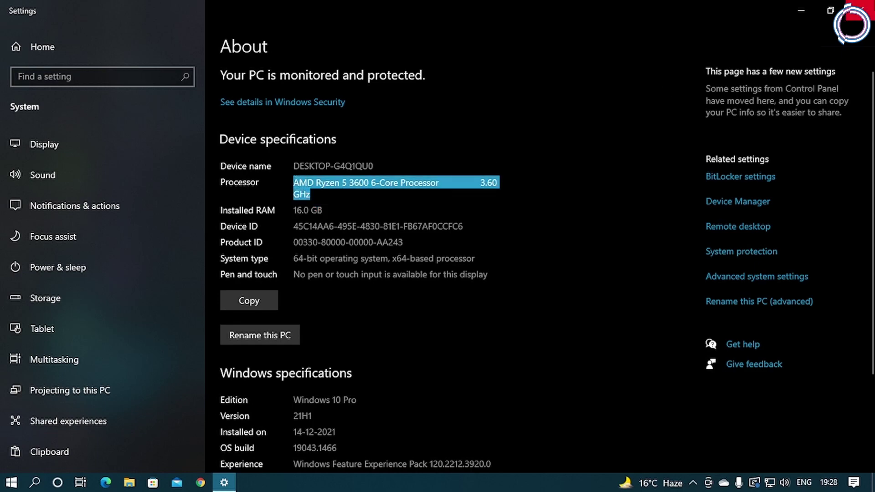
left_click(862, 9)
right_click(296, 2)
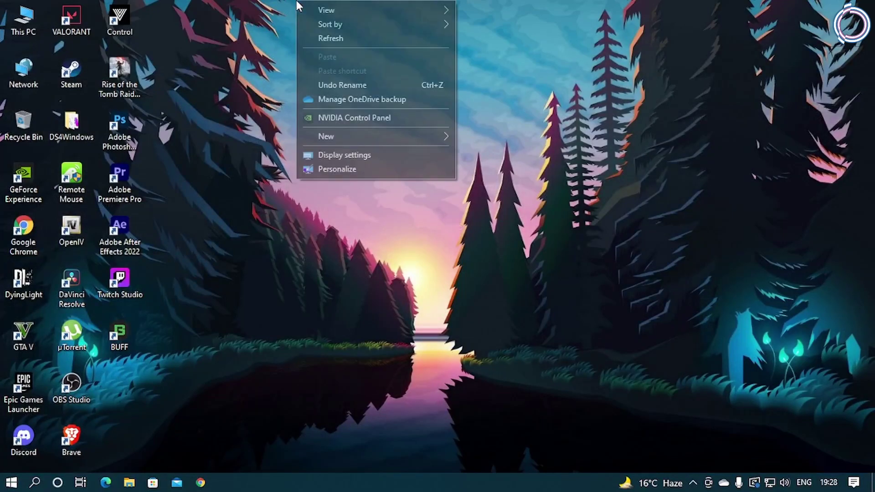
left_click(305, 37)
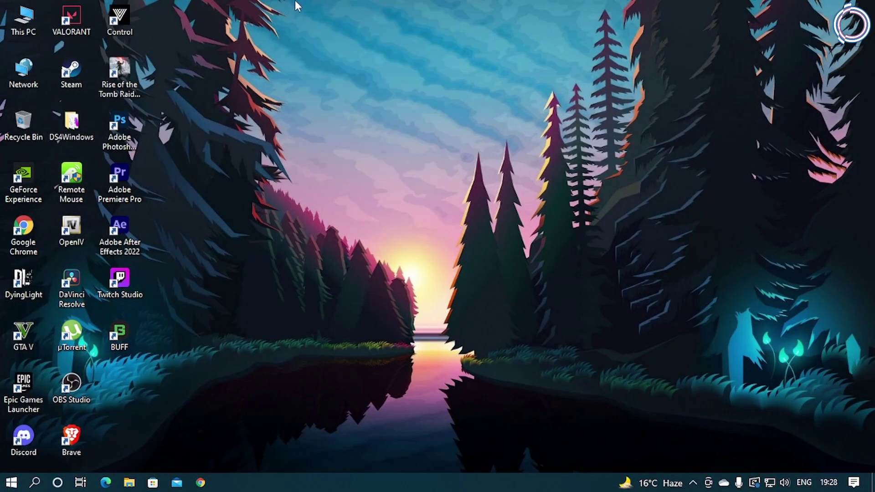
right_click(294, 1)
left_click(322, 37)
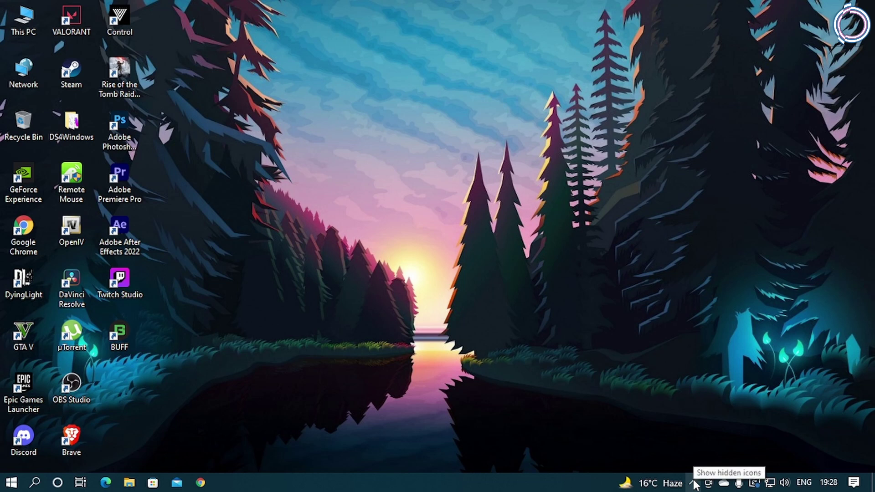
Check the running processes in Task Manager, close it and refresh the desktop
right_click(492, 483)
left_click(525, 425)
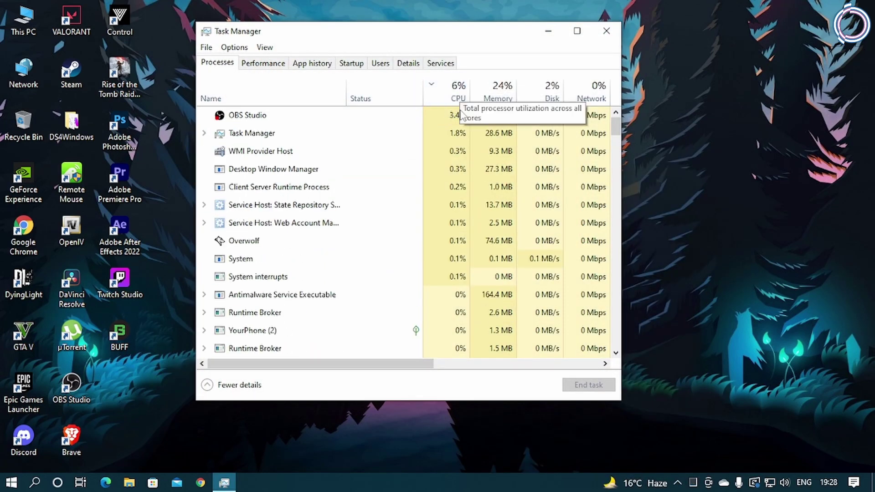
left_click(606, 30)
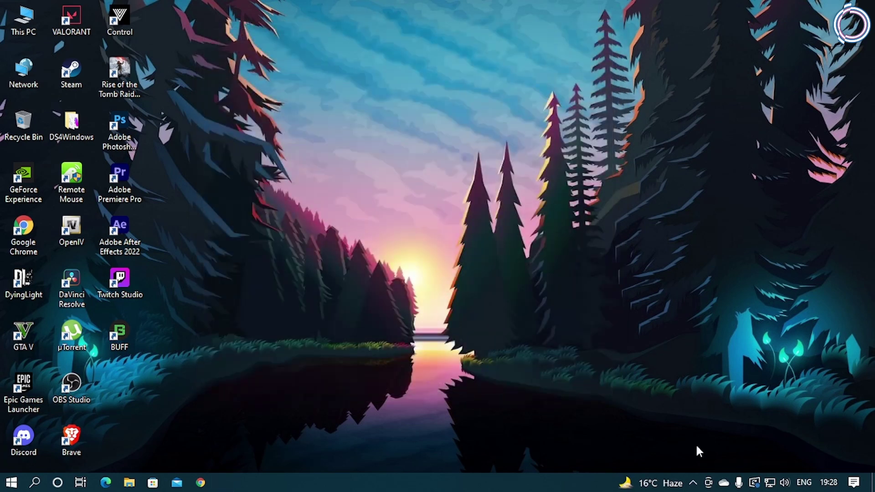
left_click(694, 484)
right_click(305, 3)
left_click(321, 36)
Open Local Disk (C:) from This PC in a maximized window and go to Users\user\AppData\Local
double_click(23, 20)
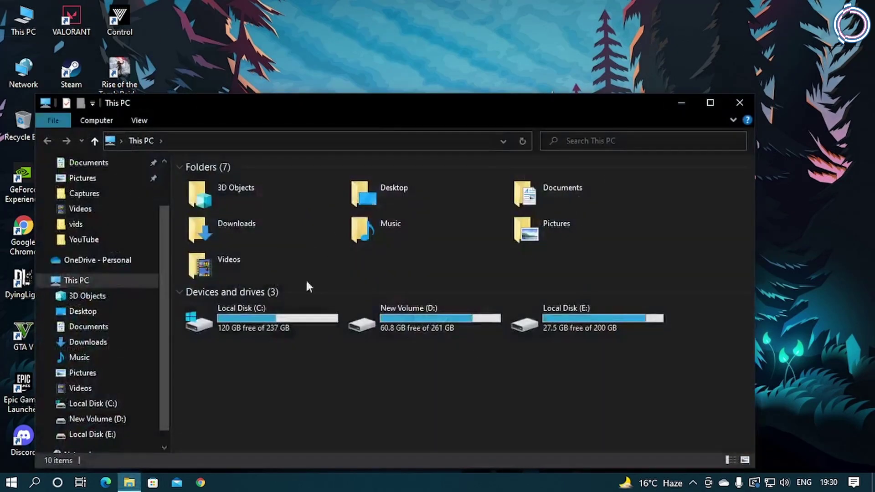
left_click(265, 321)
double_click(265, 321)
double_click(312, 113)
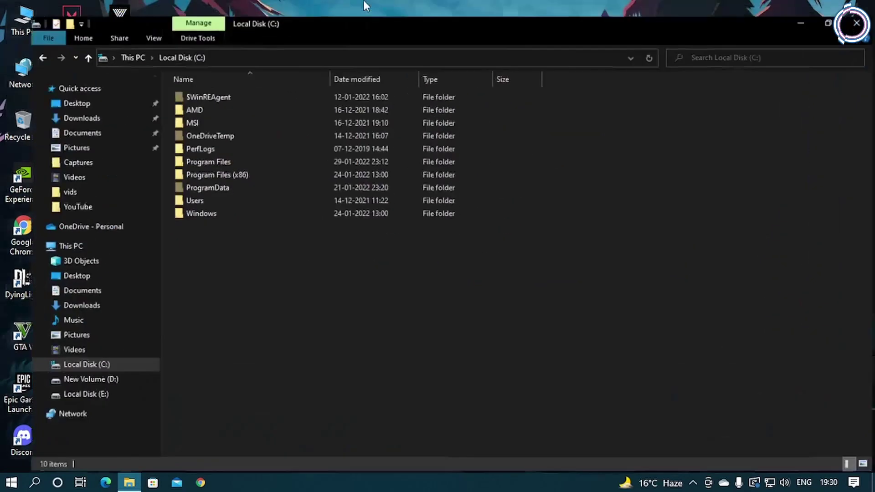
double_click(178, 189)
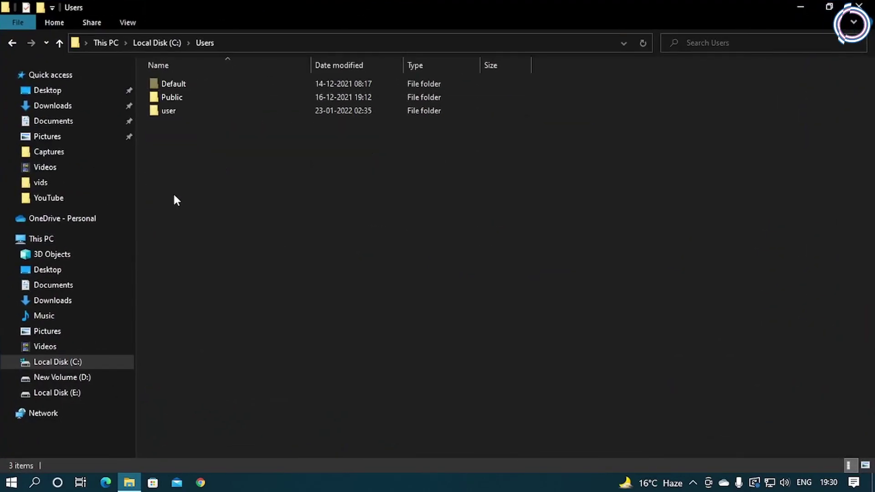
double_click(176, 114)
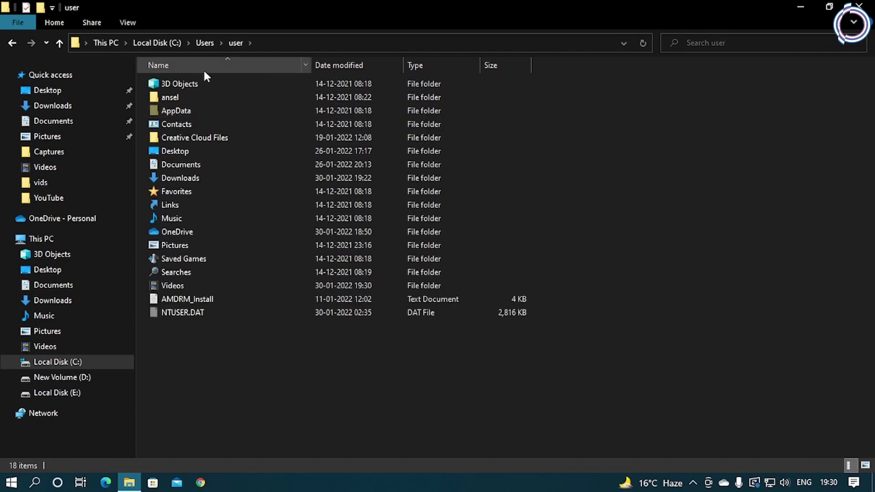
double_click(191, 111)
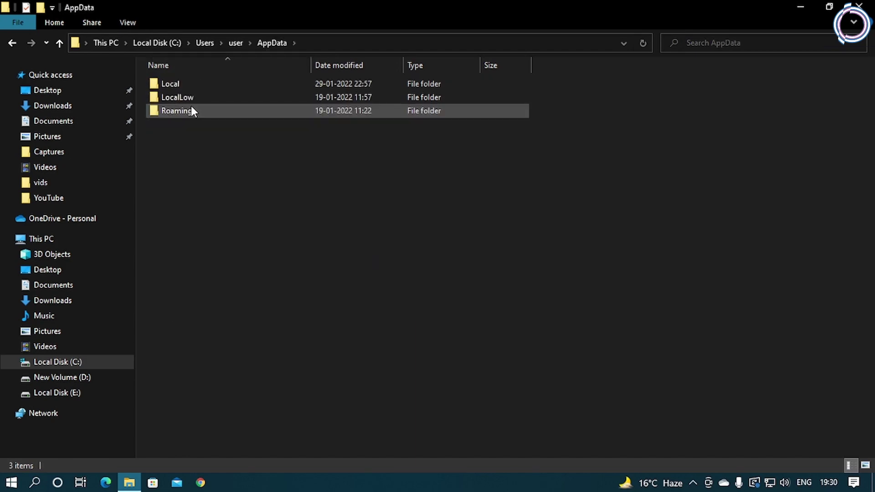
double_click(187, 83)
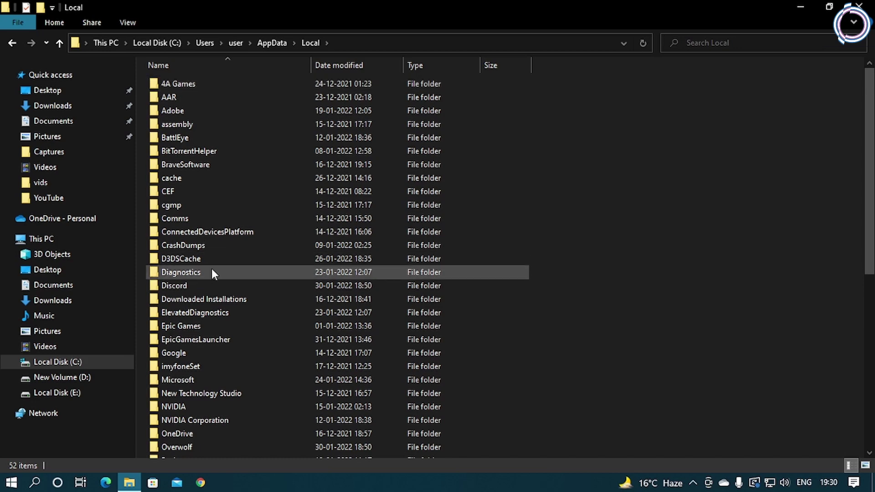
Go to VALORANT\Saved\Config, enter the Windows subfolder of the account's folder and open GameUserSettings in a maximized window
scroll(211, 273, "down", 8)
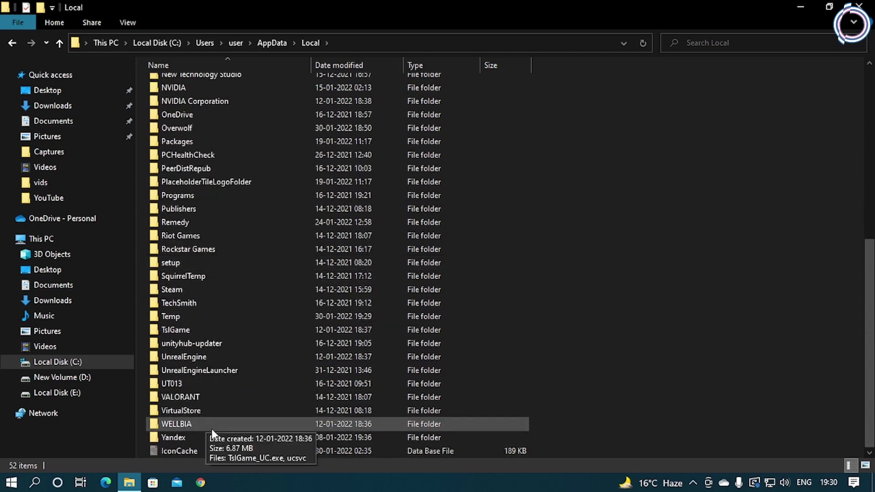
double_click(198, 396)
double_click(179, 86)
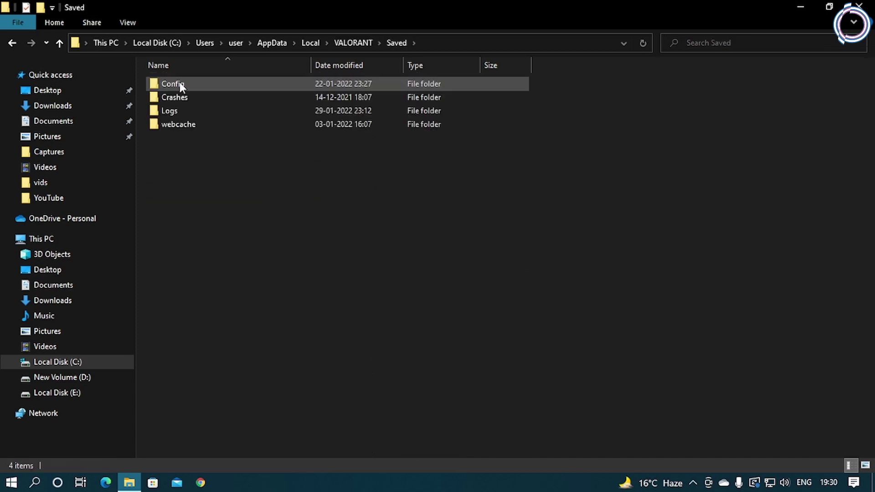
double_click(179, 83)
double_click(291, 84)
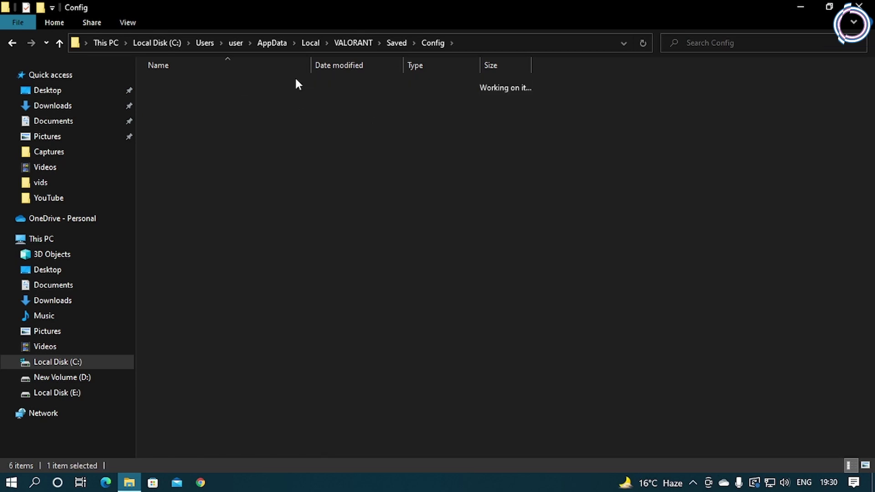
double_click(196, 84)
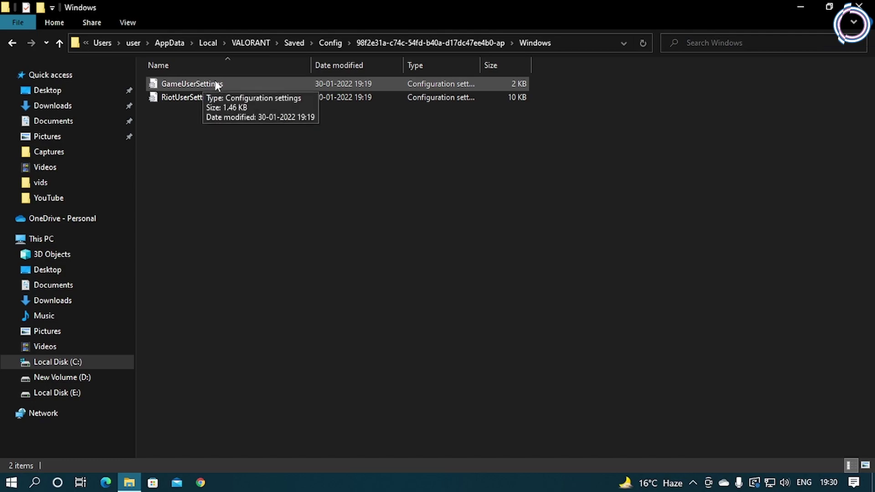
double_click(217, 84)
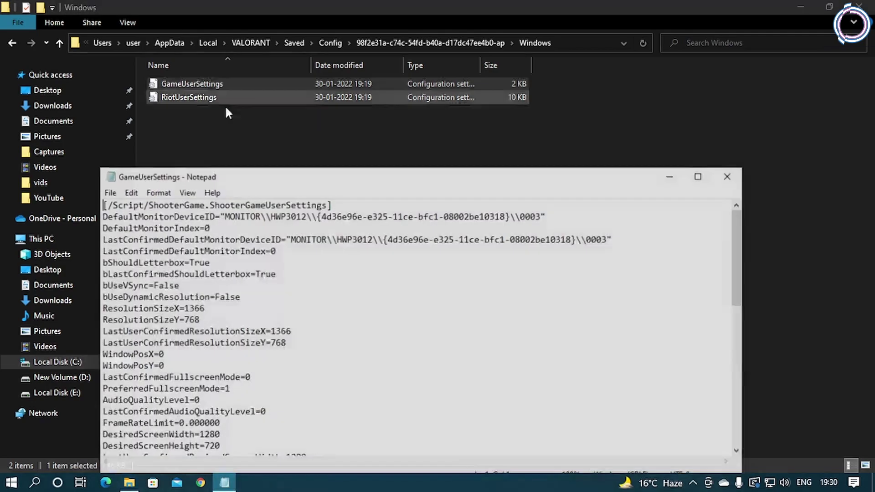
left_click_drag(538, 175, 507, 5)
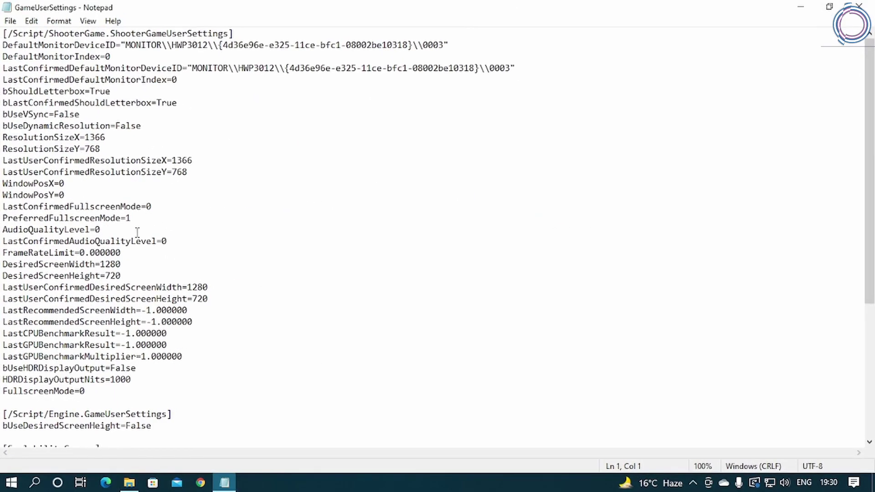
Set sg.ResolutionQuality to 70.000000 in the [ScalabilityGroups] section
scroll(135, 232, "down", 6)
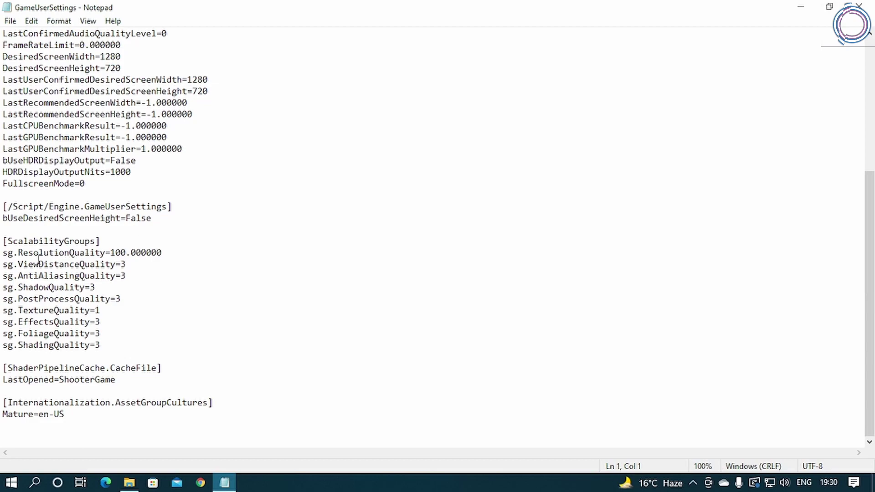
left_click_drag(3, 241, 116, 242)
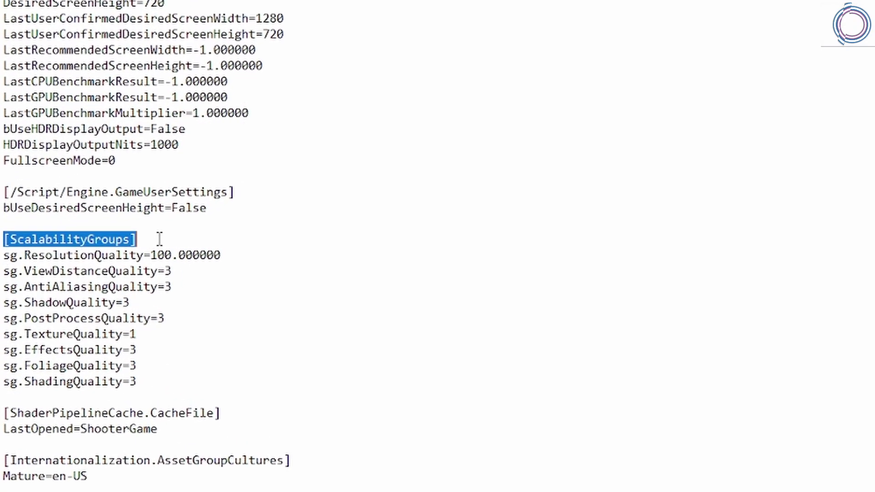
left_click_drag(27, 256, 302, 257)
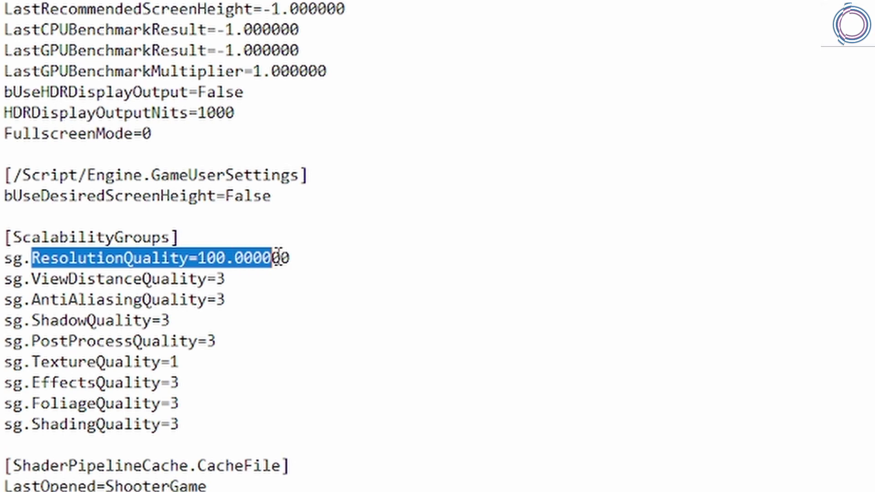
left_click(227, 258)
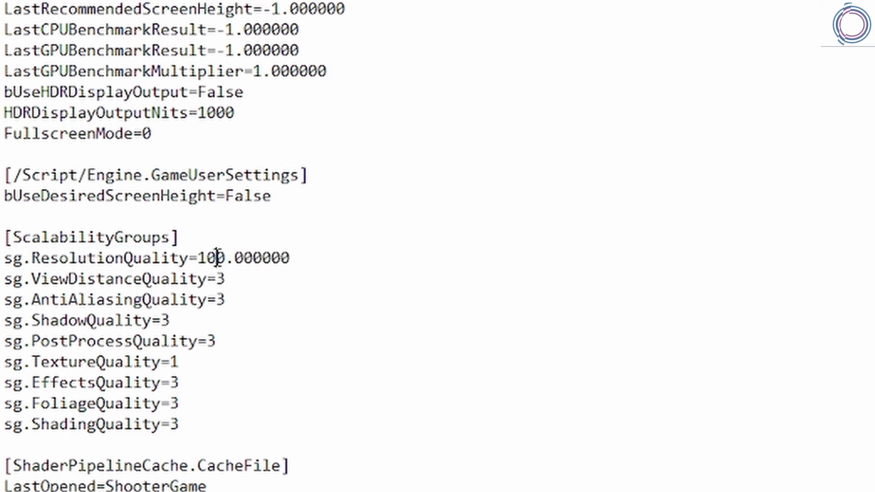
left_click_drag(217, 258, 197, 258)
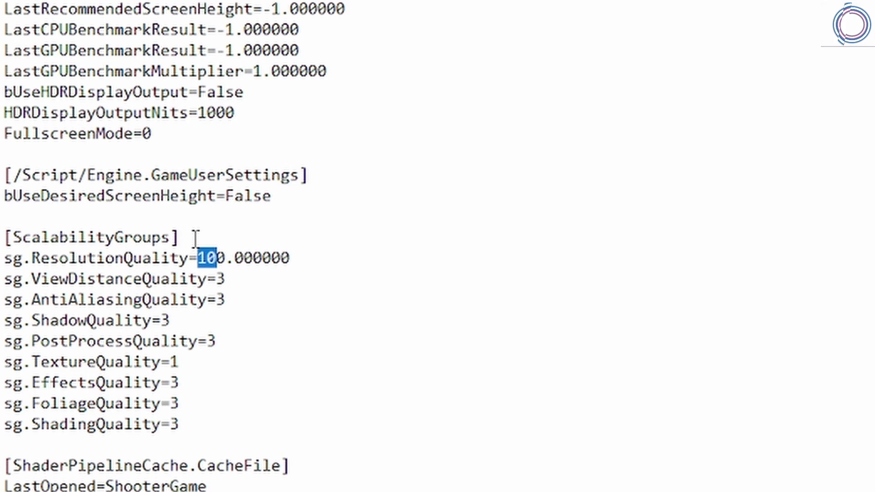
type("7")
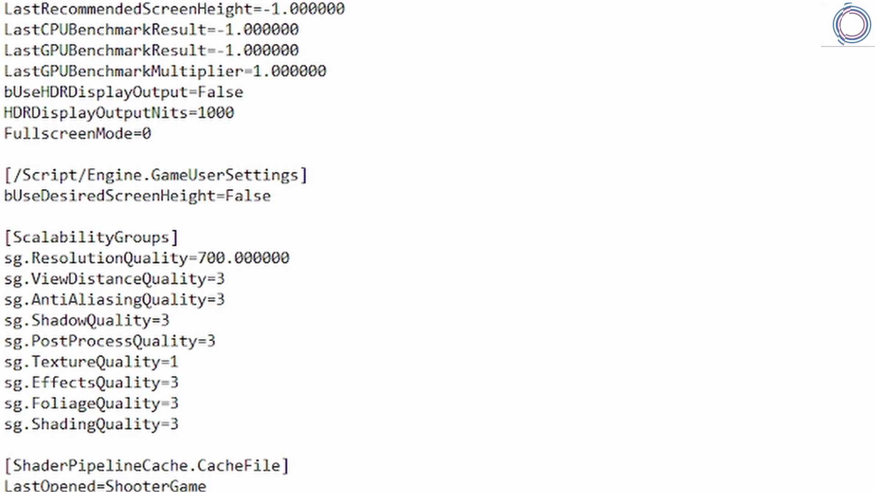
key("Delete")
Set sg.ViewDistanceQuality to 1
left_click(226, 279)
left_click_drag(226, 279, 222, 284)
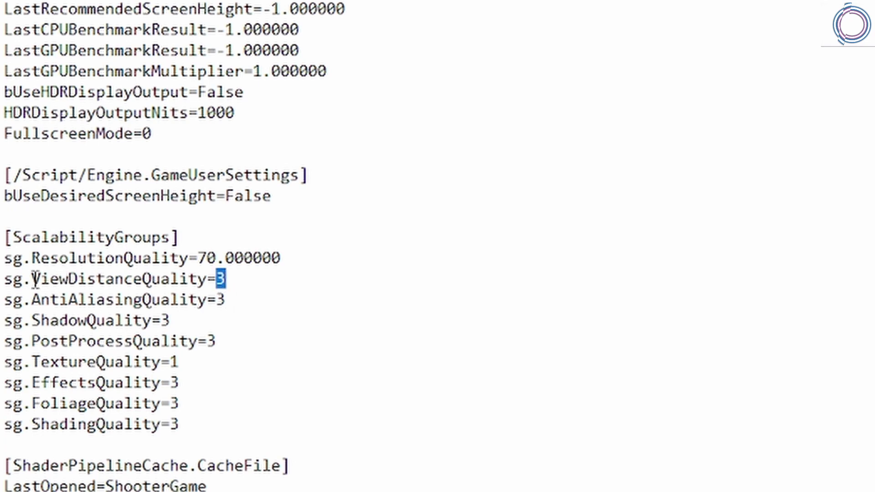
type("1")
Set sg.AntiAliasingQuality and sg.ShadowQuality to 0
left_click(254, 304)
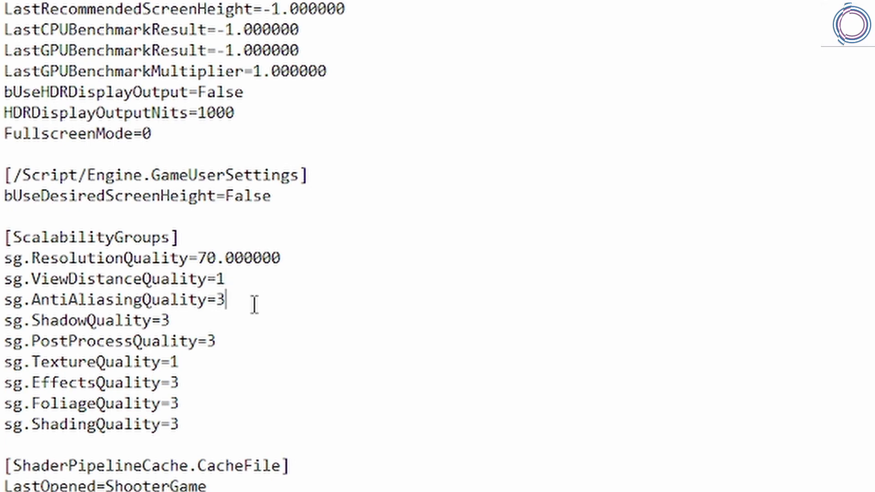
key("BackSpace")
type("0")
key("Down")
key("BackSpace")
type("0")
Set sg.PostProcessQuality and sg.TextureQuality to 0
key("Down")
key("Right")
key("Right")
key("Right")
key("Right")
key("Right")
key("BackSpace")
type("0")
key("Down")
key("BackSpace")
type("0")
Set sg.EffectsQuality, sg.FoliageQuality and sg.ShadingQuality to 0
key("Down")
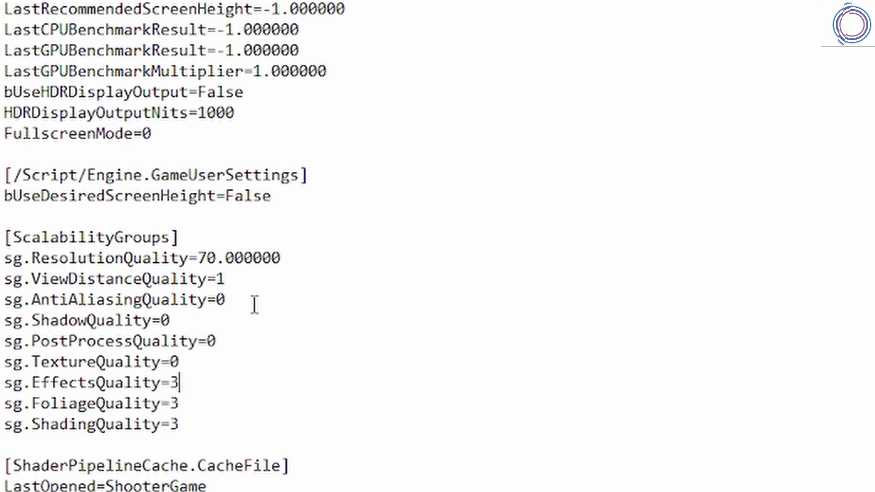
key("BackSpace")
type("0")
key("Down")
type("0")
left_click(179, 403)
key("BackSpace")
key("Down")
key("Right")
key("BackSpace")
type("0")
Review the edited [ScalabilityGroups] lines and the file's save options, and cancel closing the file
left_click_drag(201, 426, 2, 257)
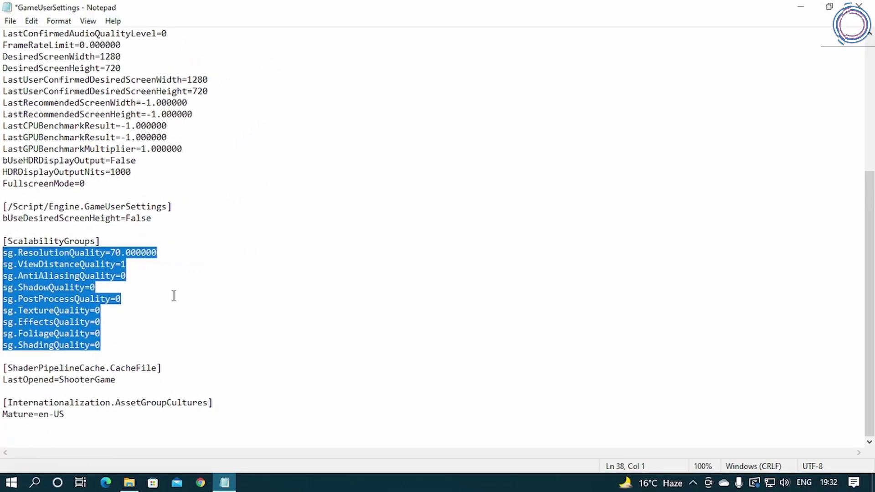
left_click(10, 21)
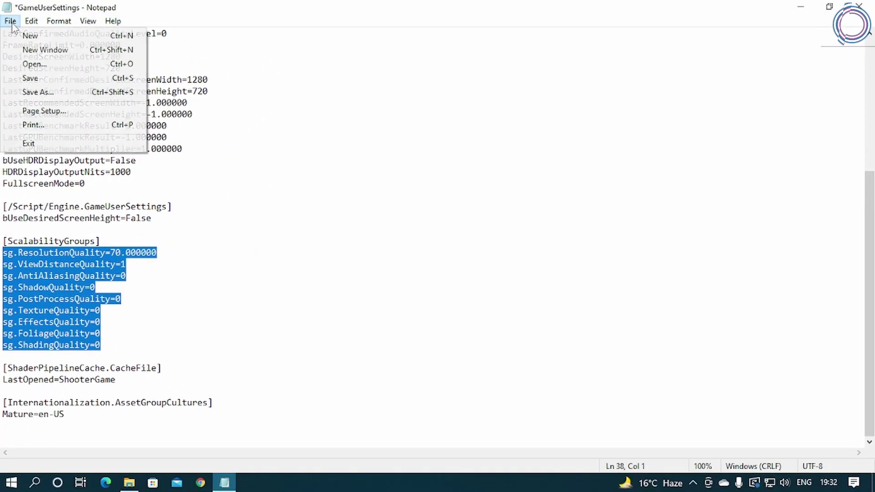
mouse_move(32, 21)
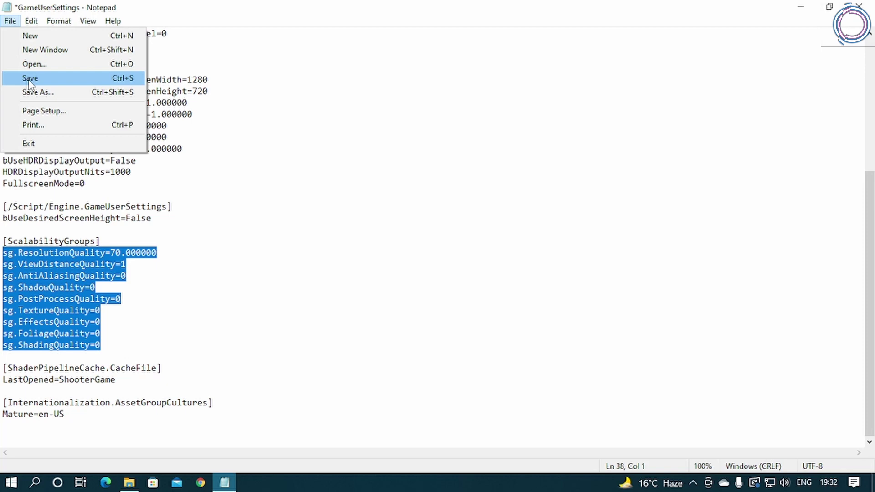
left_click(104, 344)
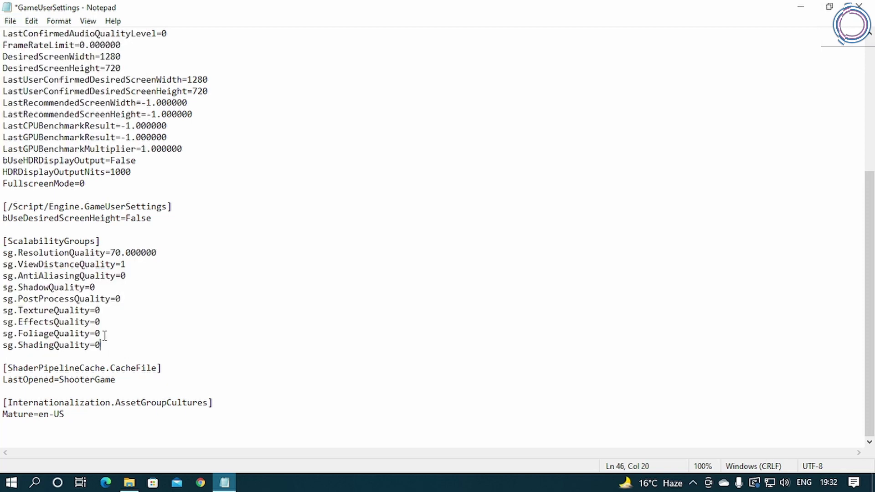
key("alt+F4")
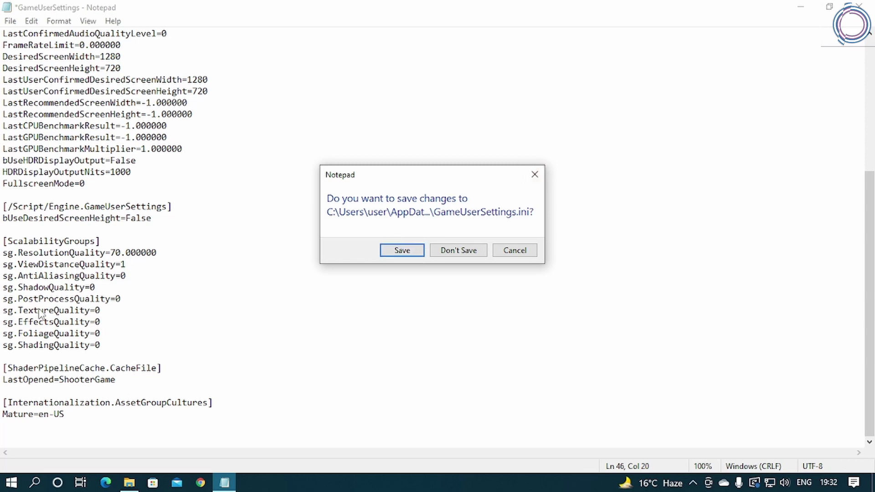
left_click(530, 182)
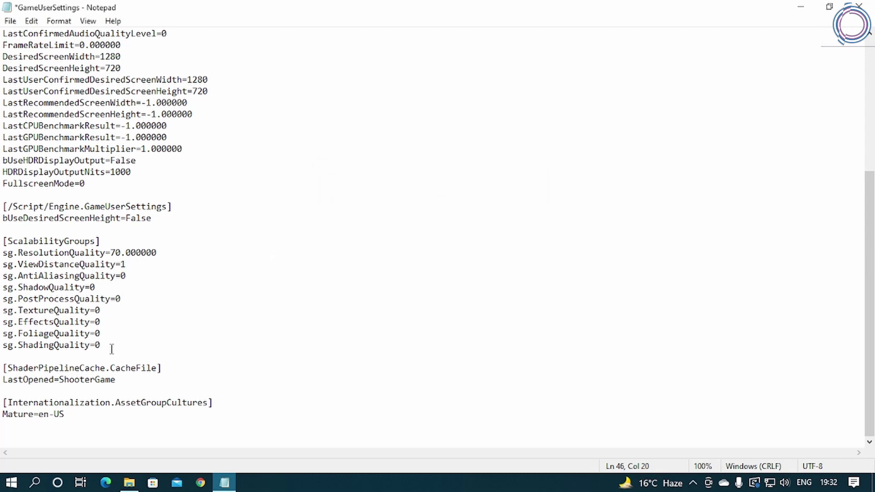
Highlight the last three quality lines and close GameUserSettings without saving the changes
mouse_move(111, 350)
left_mouse_down()
mouse_move(18, 264)
mouse_move(2, 241)
mouse_move(2, 208)
mouse_move(105, 312)
left_mouse_up()
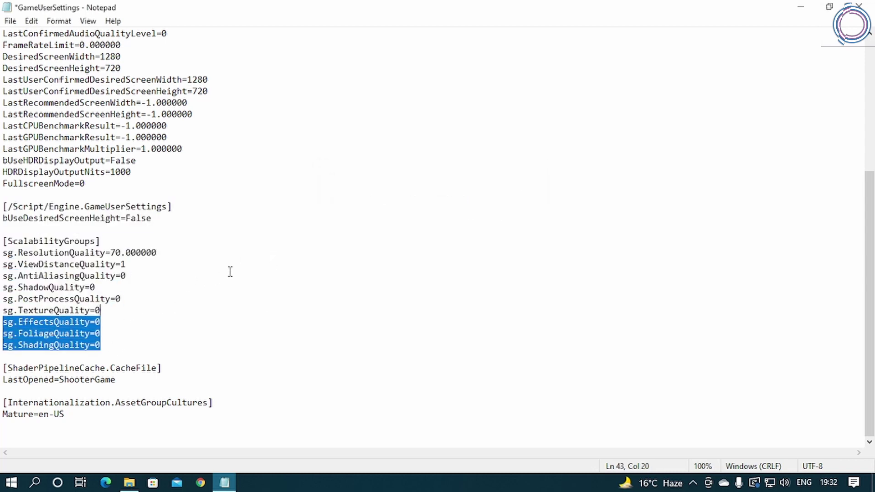
left_click(859, 6)
left_click(458, 250)
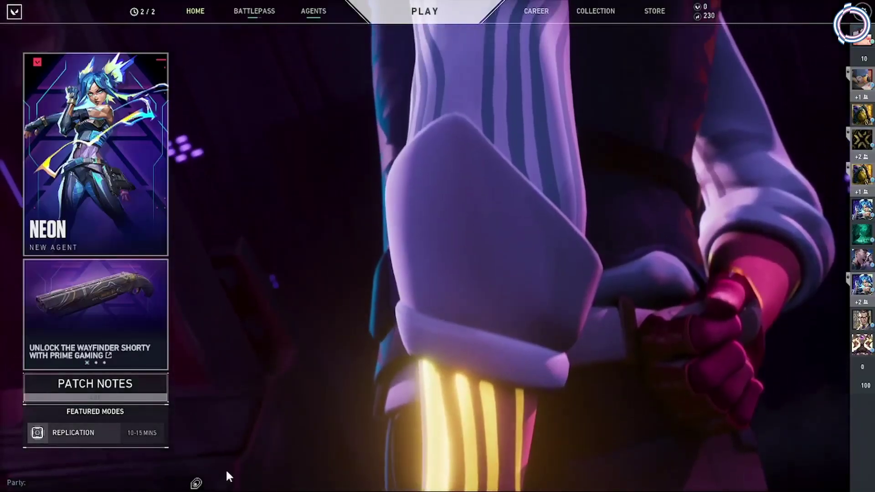
Open the game's general settings, turn on Show Mature Content and turn off Show Corpses
mouse_move(802, 139)
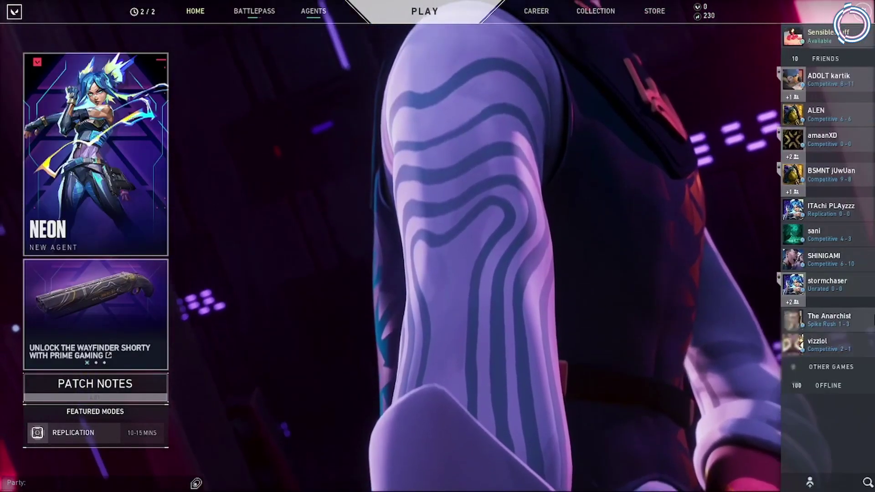
key("Escape")
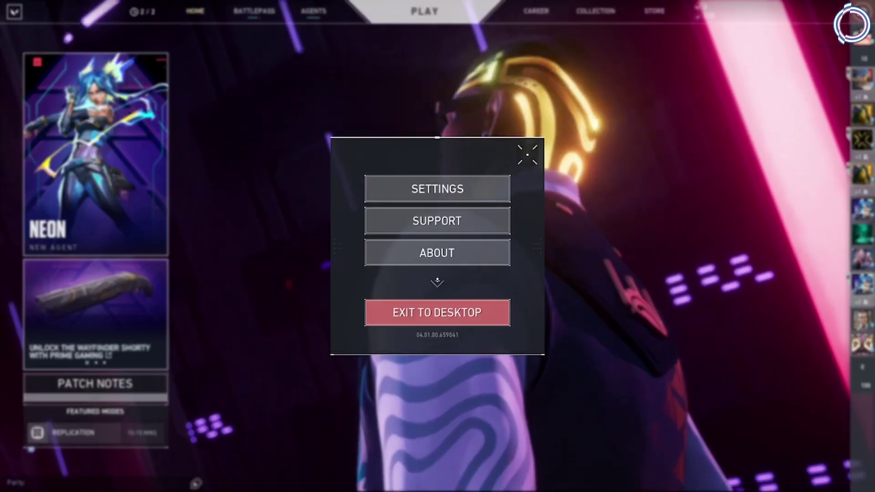
left_click(454, 189)
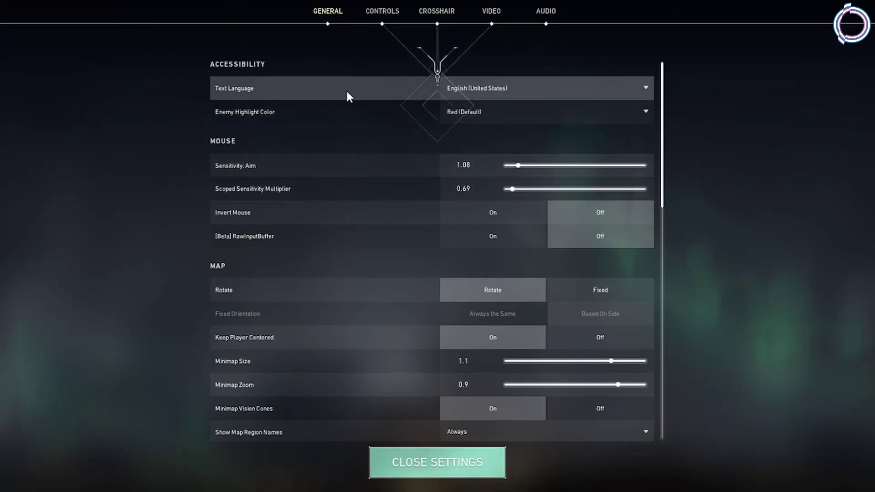
scroll(329, 273, "down", 3)
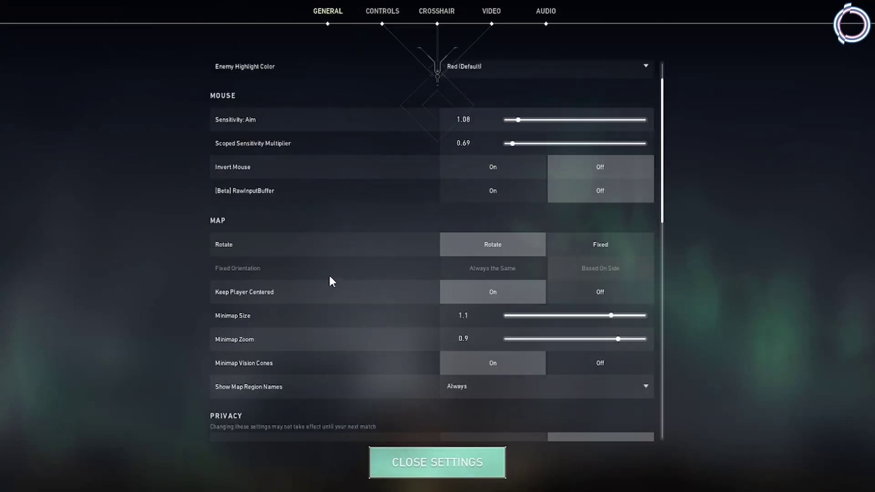
scroll(334, 281, "down", 5)
scroll(334, 280, "down", 4)
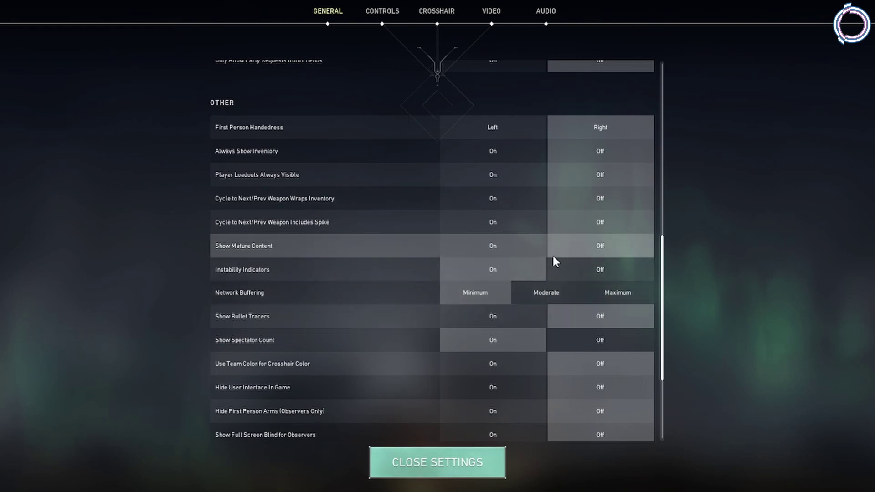
left_click(469, 246)
scroll(464, 205, "down", 2)
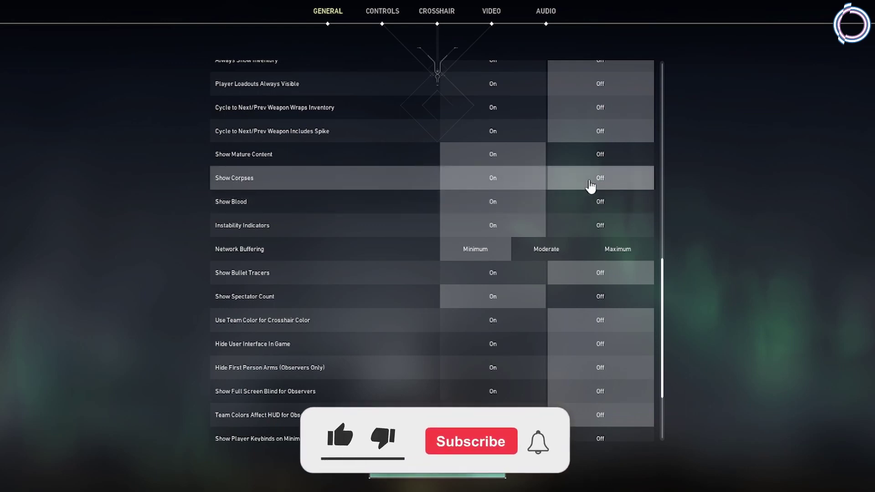
mouse_move(262, 154)
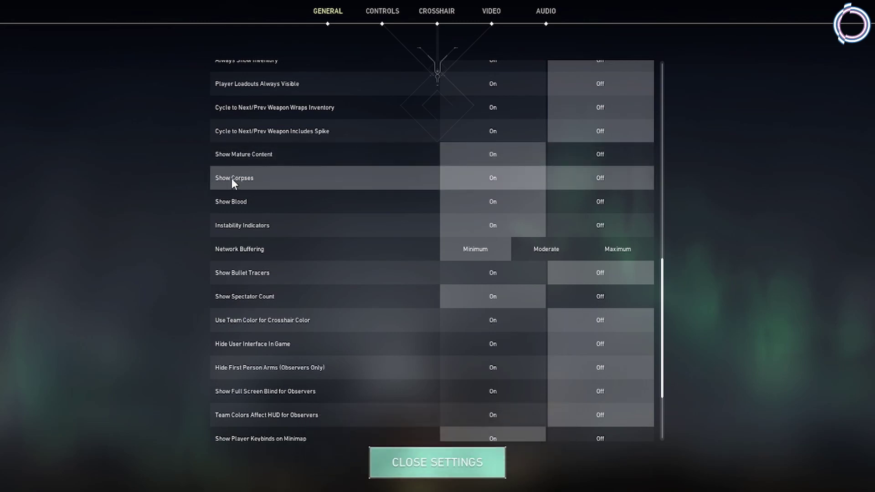
left_click(602, 180)
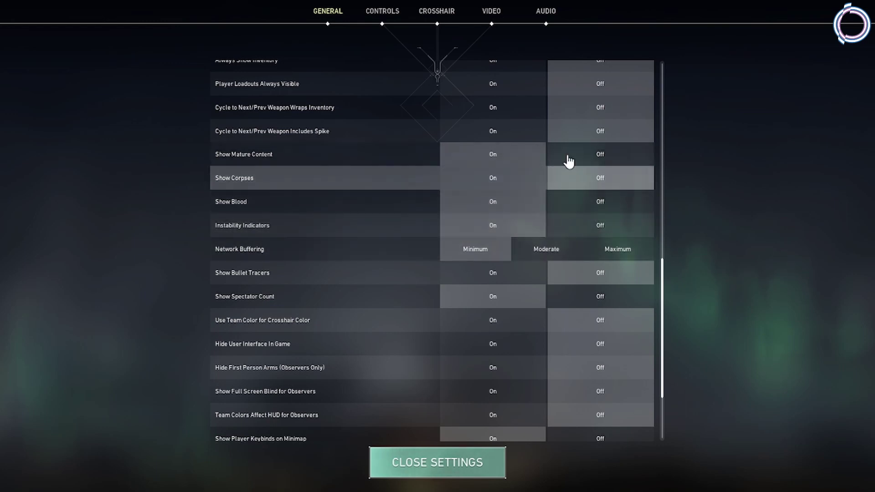
Select 1,280 x 720 16:9 (60Hz) as the resolution in the video settings
left_click(487, 13)
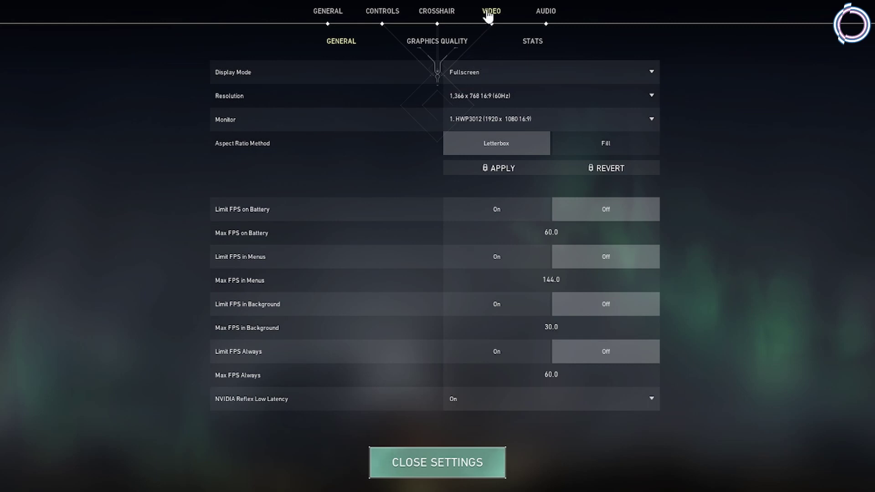
left_click(527, 98)
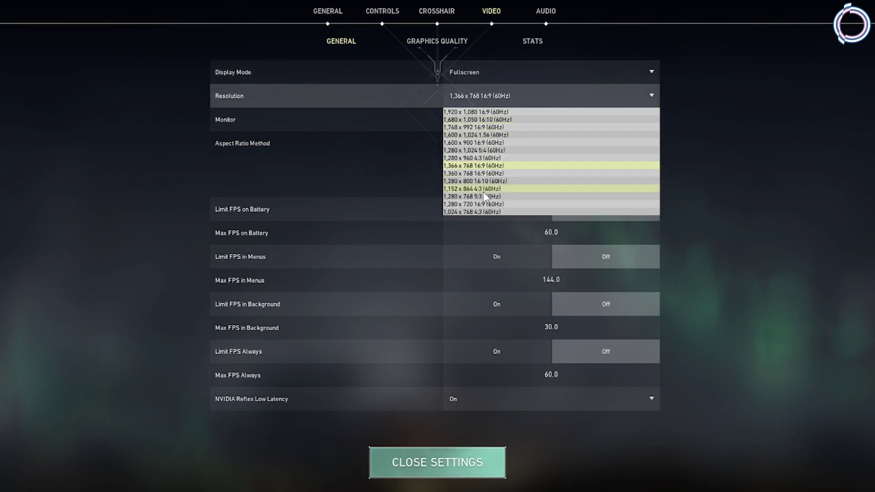
left_click(379, 160)
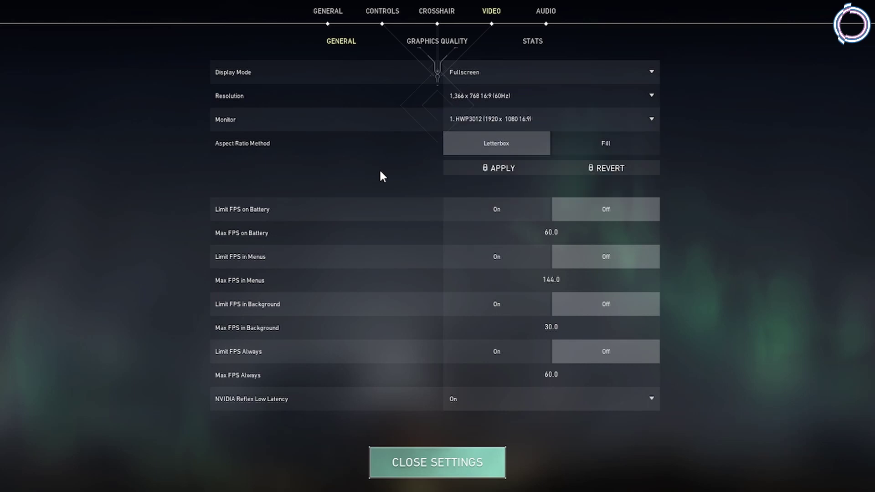
left_click(474, 96)
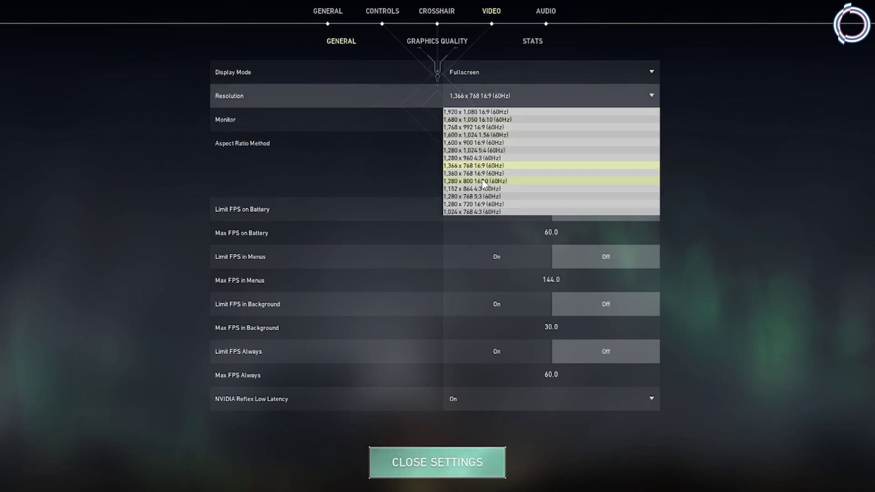
left_click(455, 204)
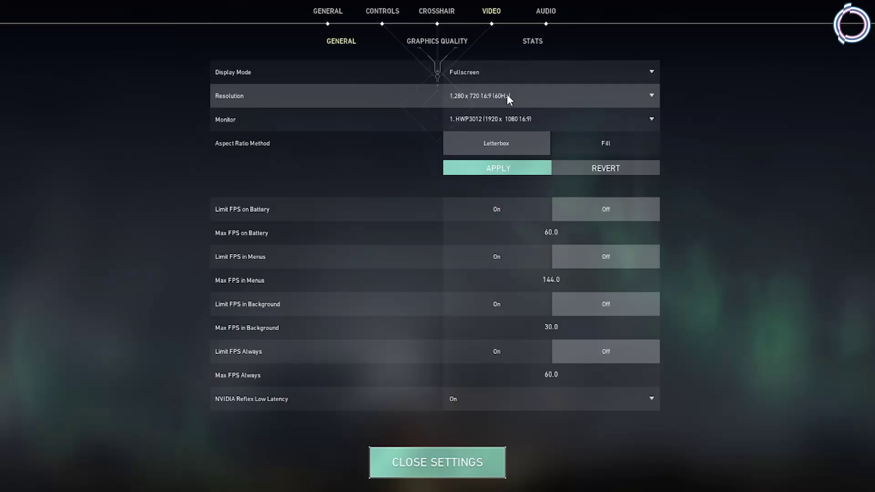
left_click(523, 94)
left_click(523, 94)
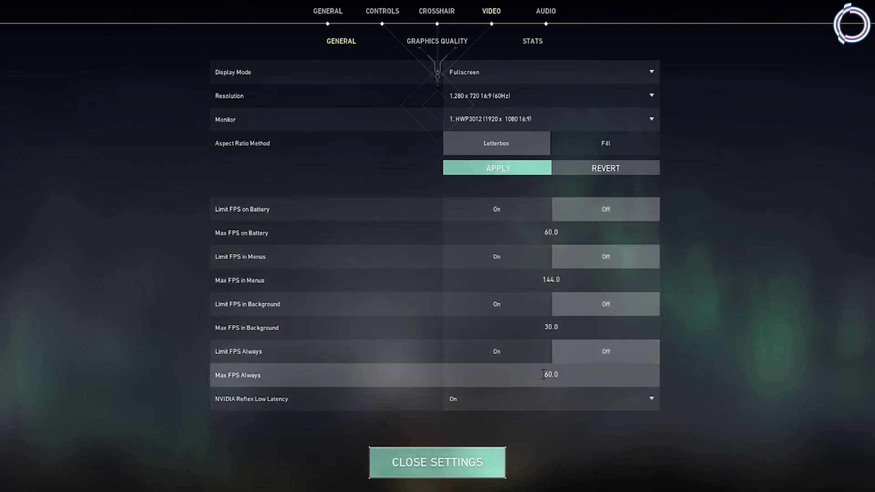
Set Anisotropic Filtering to 1x and turn off Improve Clarity, Experimental Sharpening, Bloom, Distortion and Cast Shadows in the graphics quality settings
left_click(449, 45)
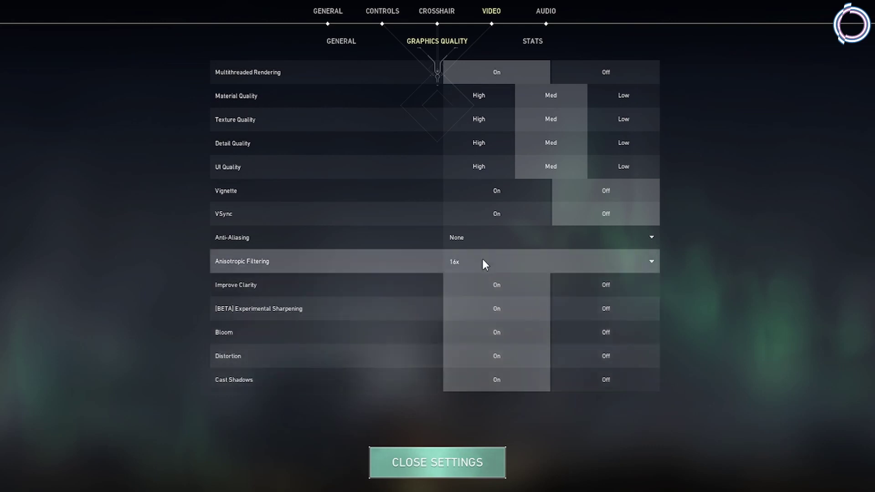
left_click(482, 261)
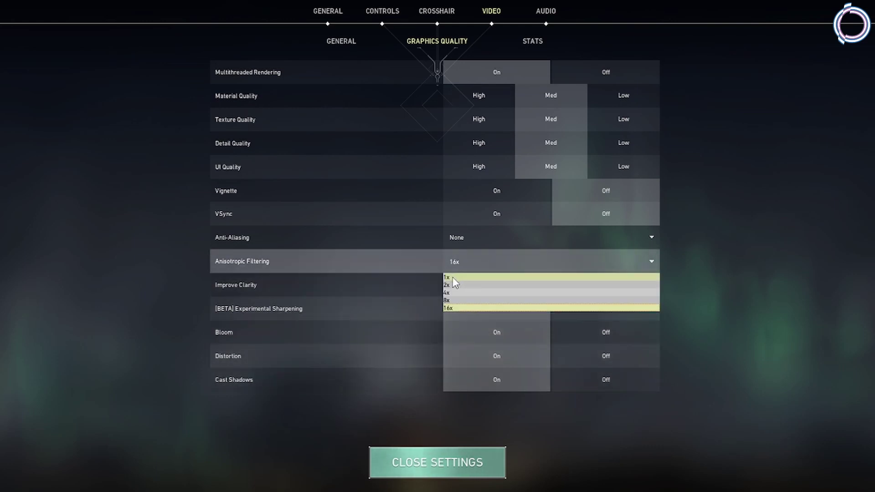
left_click(452, 278)
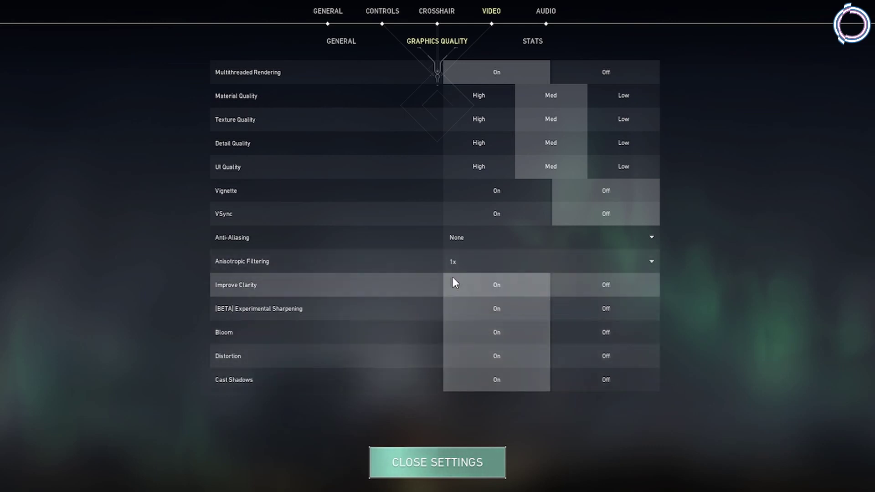
left_click(583, 339)
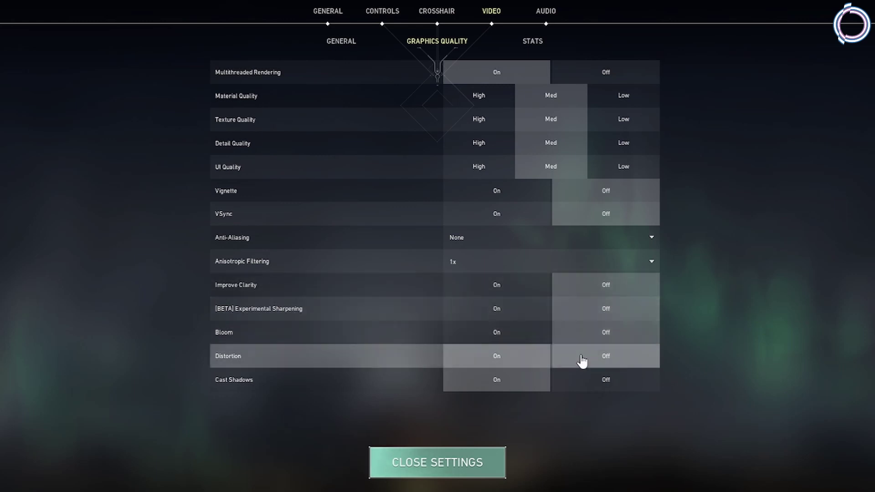
left_click(581, 355)
left_click(585, 380)
Set UI Quality, Detail Quality, Texture Quality and Material Quality to Low
left_click(613, 168)
left_click(615, 151)
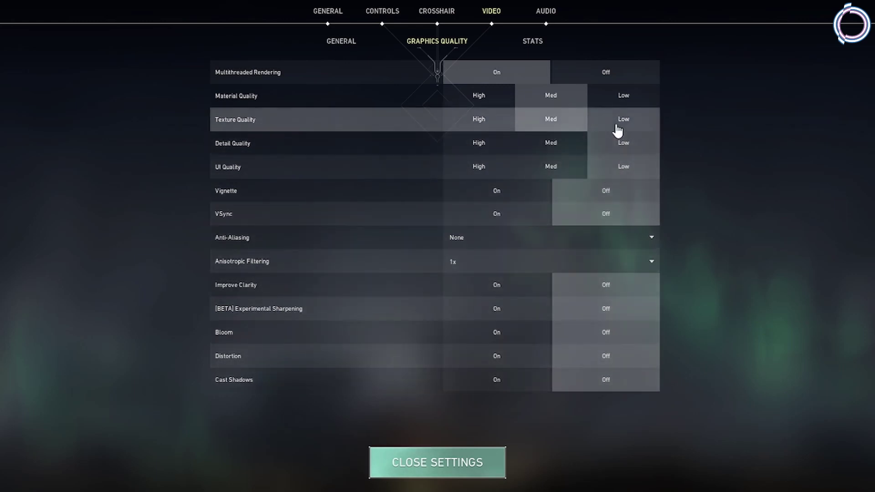
left_click(616, 124)
left_click(616, 93)
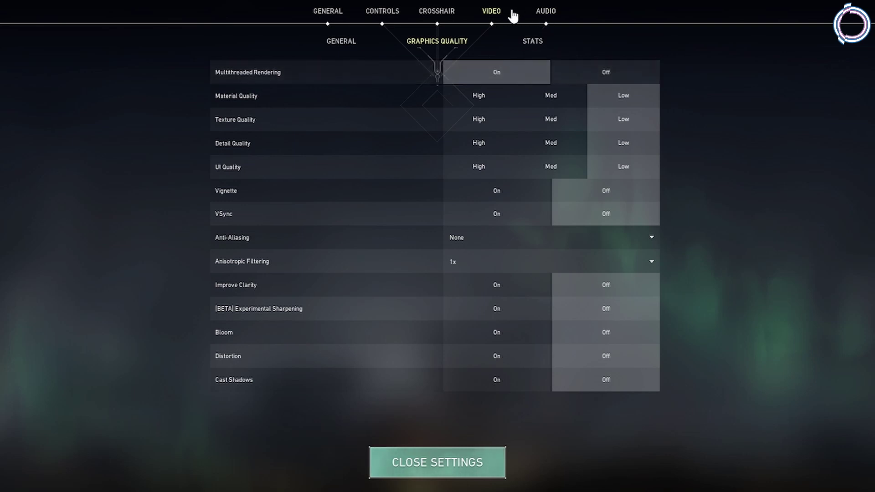
Disable HRTF in the audio sound settings and close the game settings
left_click(547, 13)
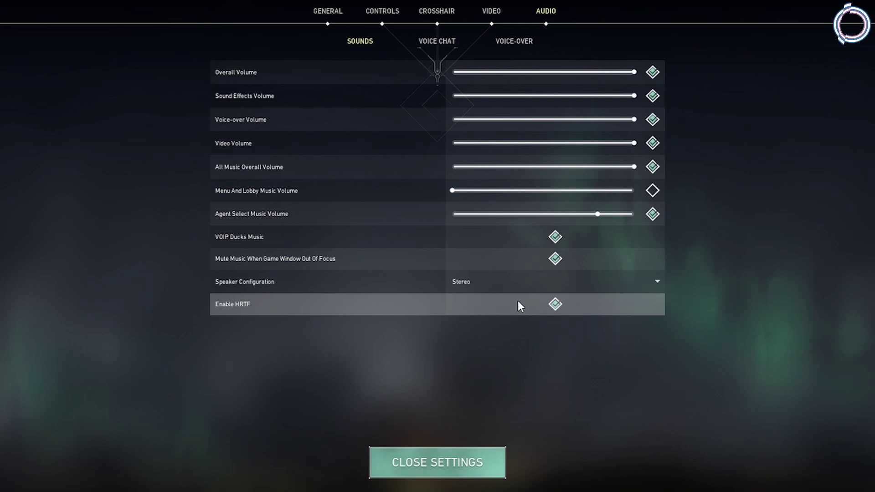
left_click(555, 308)
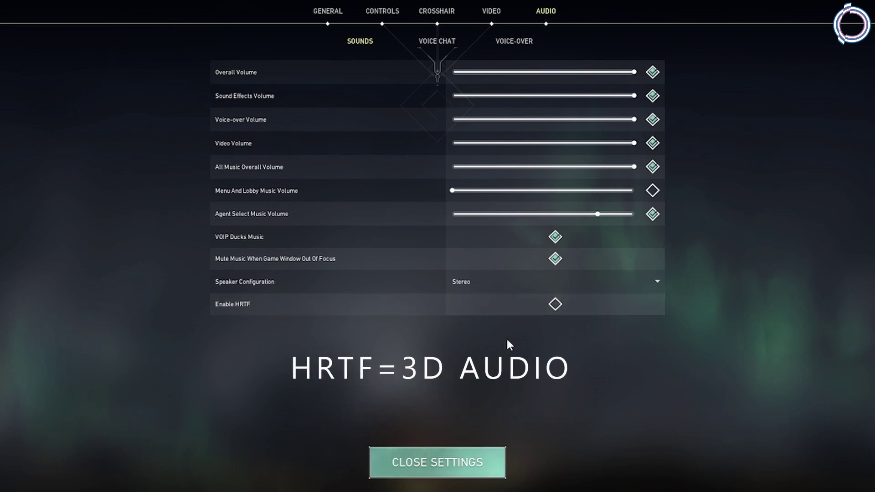
left_click(427, 463)
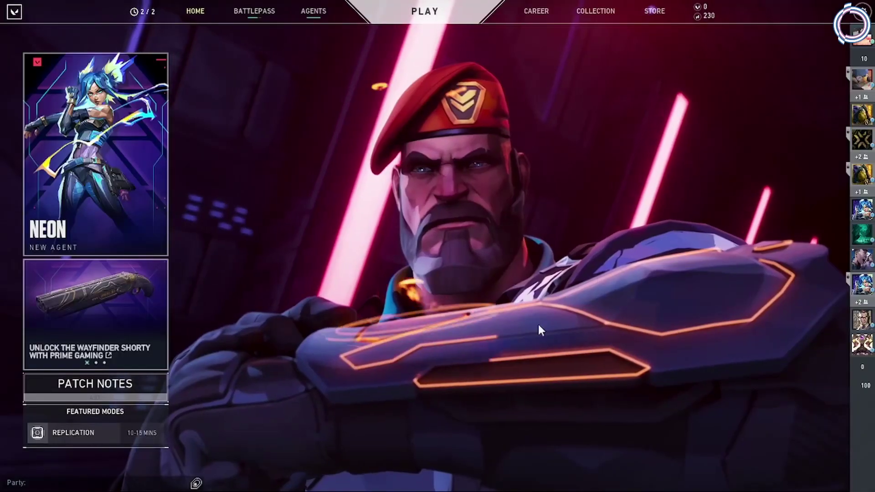
Exit the game to the desktop without signing out and minimize the OBS window
key("Escape")
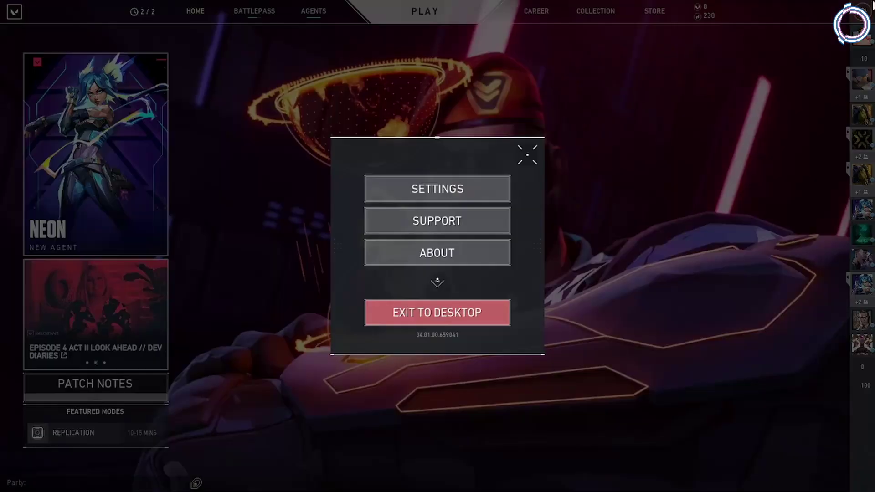
left_click(439, 320)
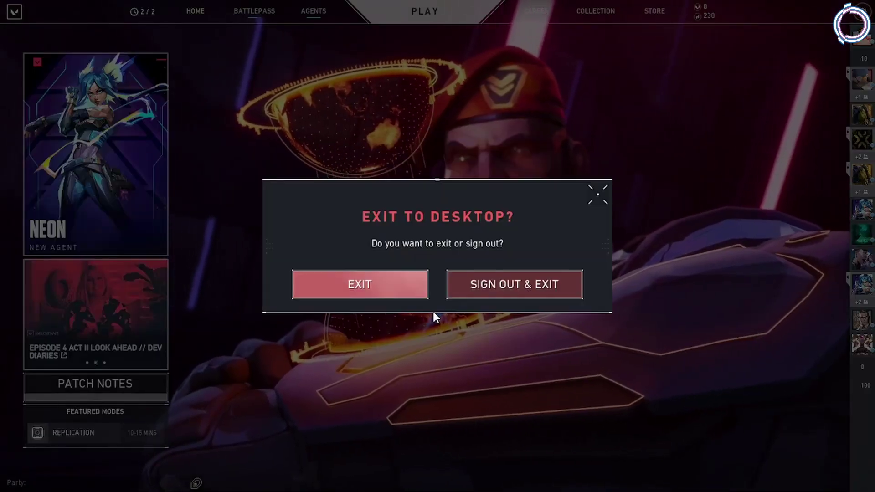
left_click(381, 287)
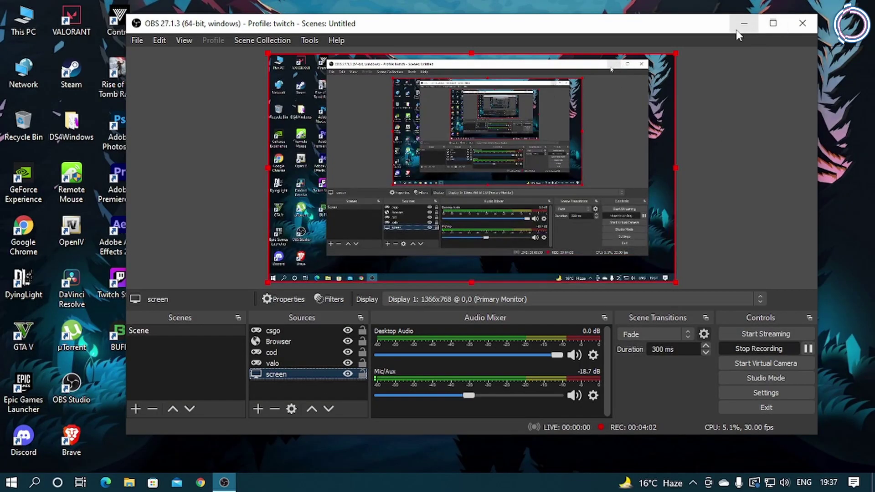
left_click(741, 22)
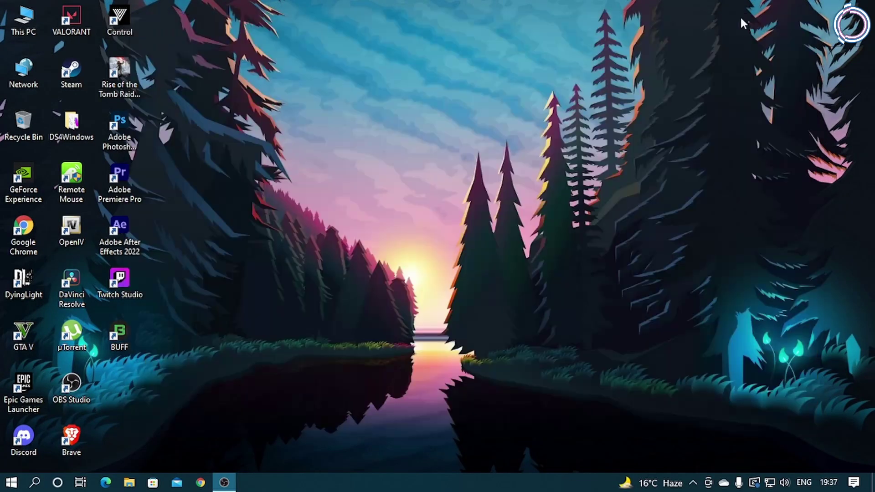
Disable fullscreen optimizations in the VALORANT shortcut's compatibility properties, save, and return the shortcut to its place among the desktop icons
left_click_drag(76, 27, 345, 40)
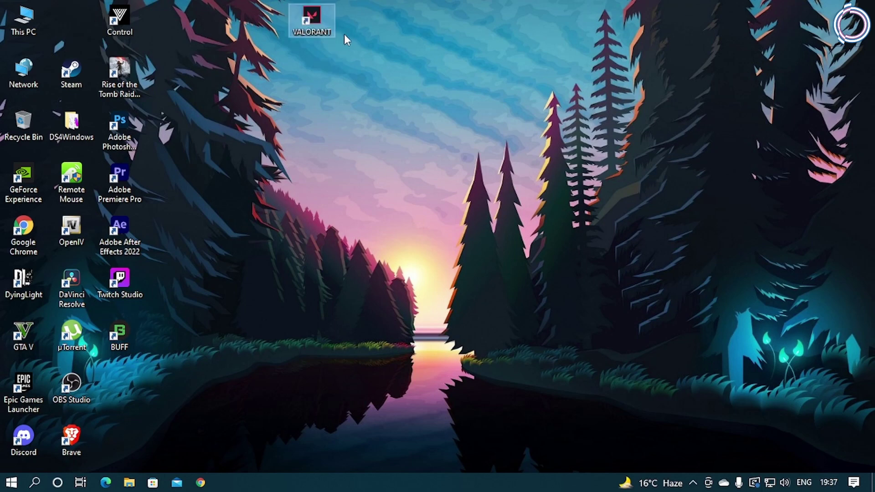
right_click(323, 22)
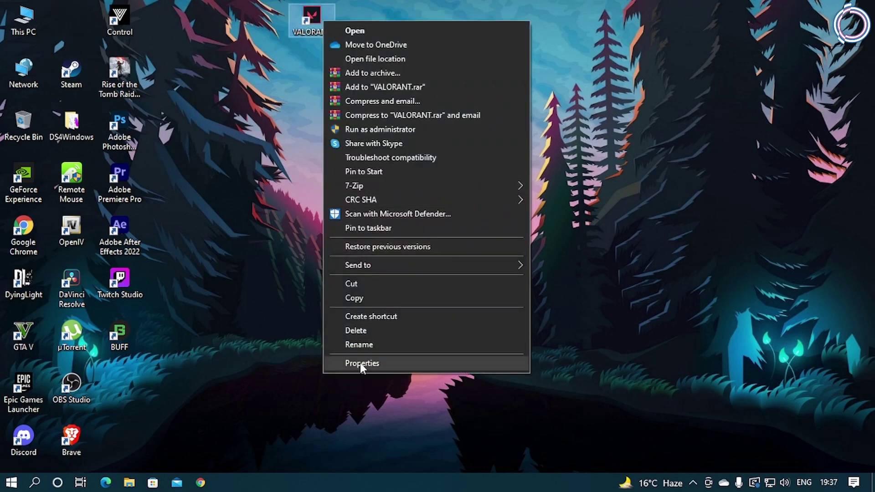
left_click(360, 362)
left_click(512, 64)
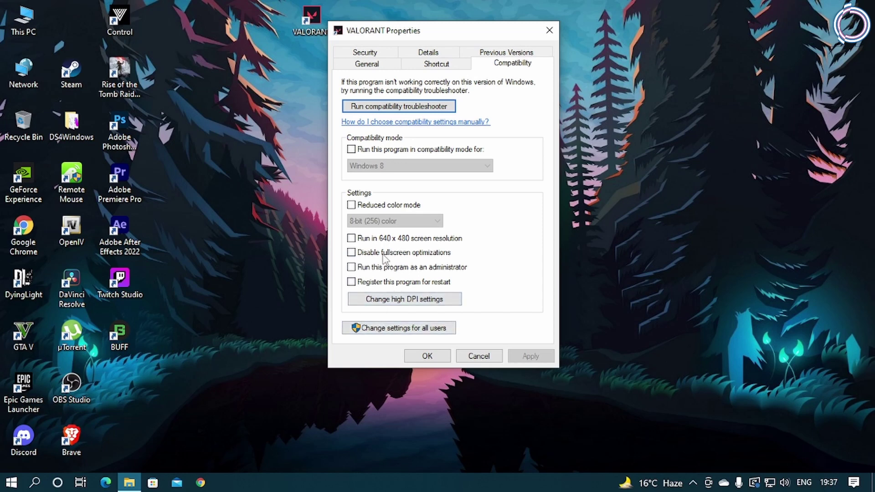
left_click(353, 254)
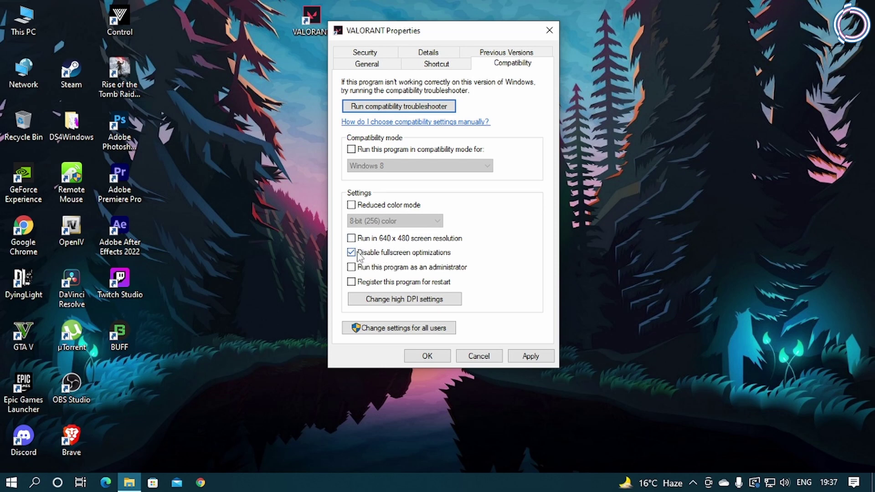
left_click(427, 356)
left_click_drag(317, 29, 77, 28)
right_click(301, 5)
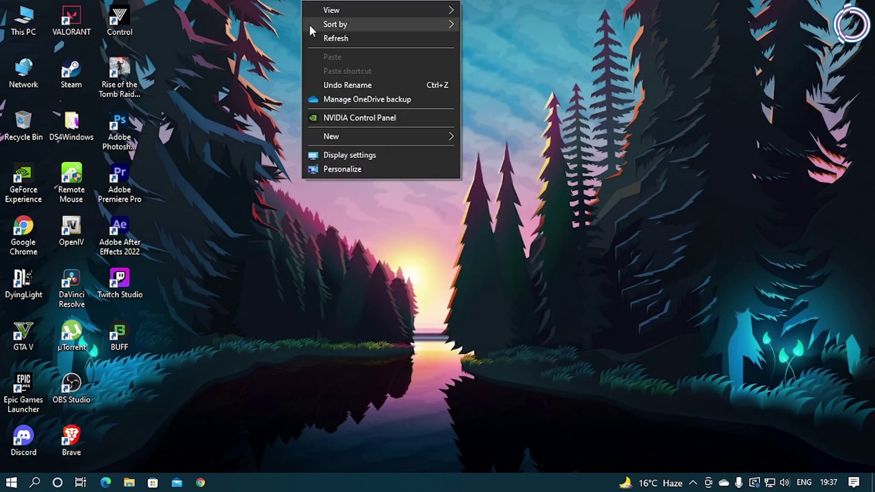
left_click(316, 37)
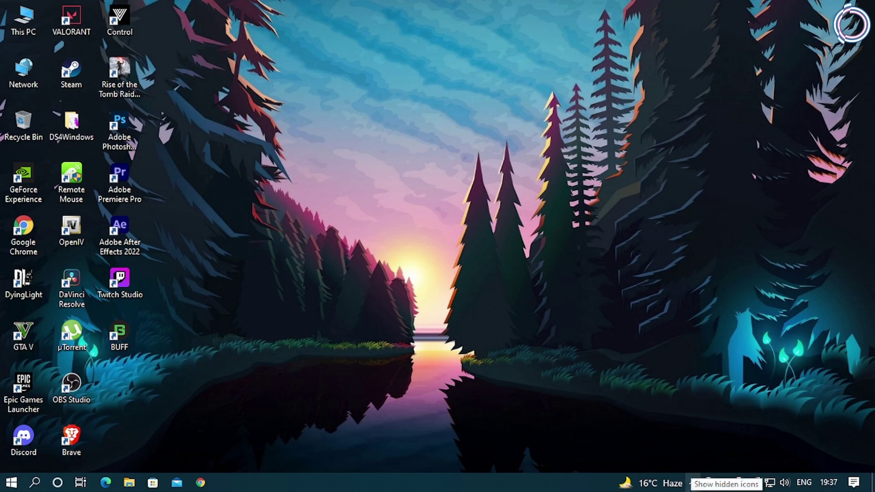
right_click(306, 1)
left_click(321, 33)
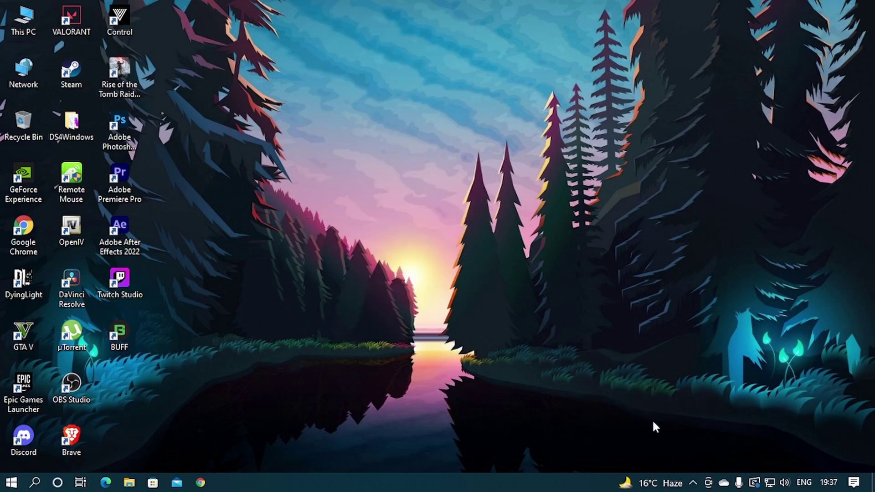
left_click(695, 482)
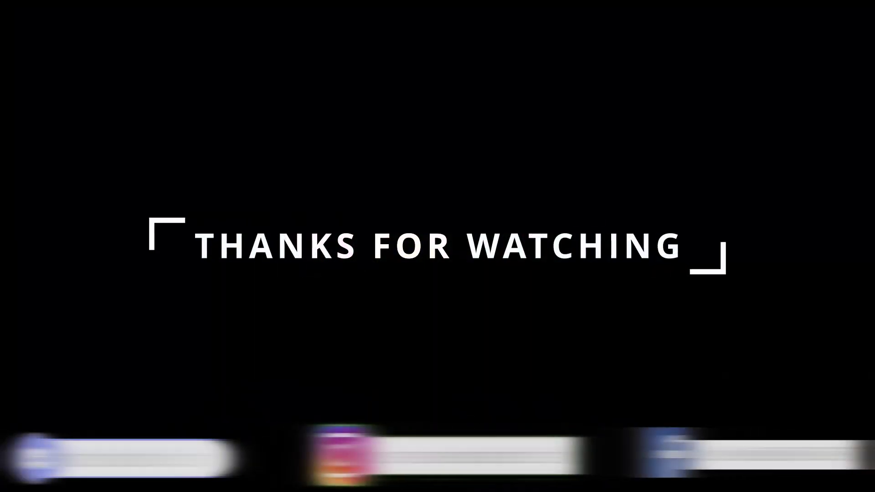